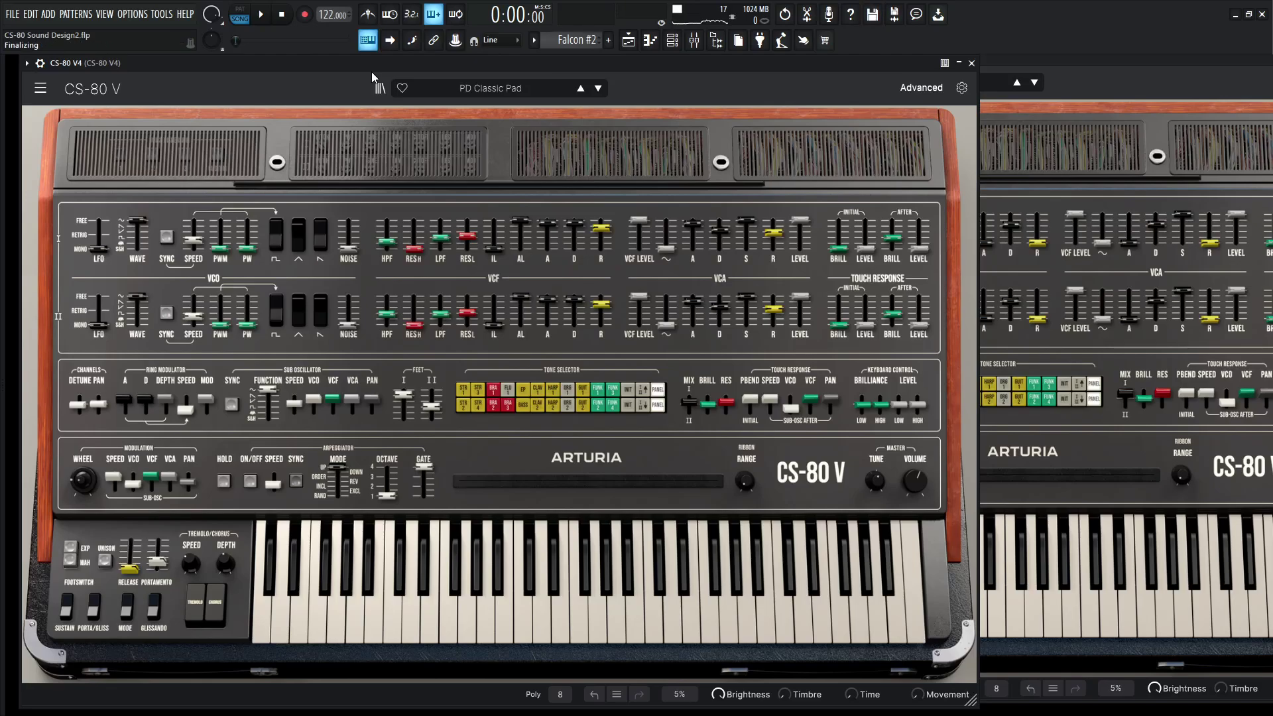
# Step: Switch off the effects section of the PD Classic Pad instance and check the delay and reverb tracks in the mixer
pyautogui.click(921, 87)
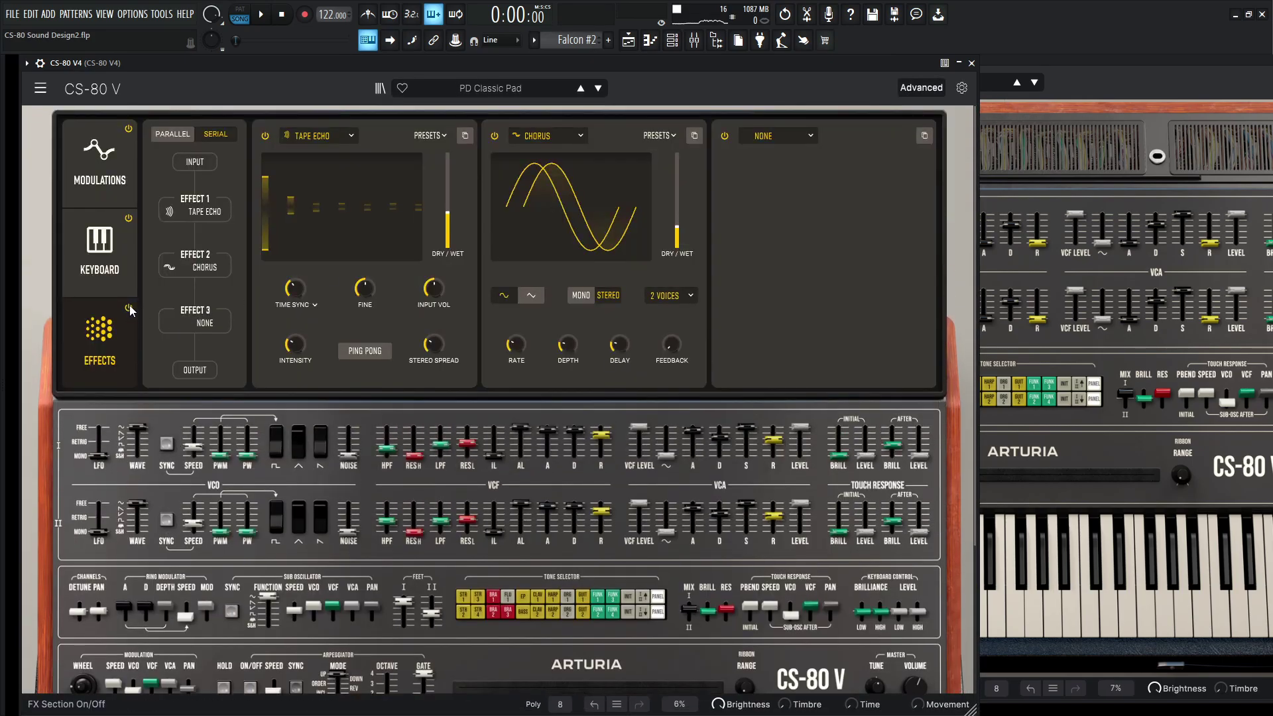
pyautogui.click(129, 308)
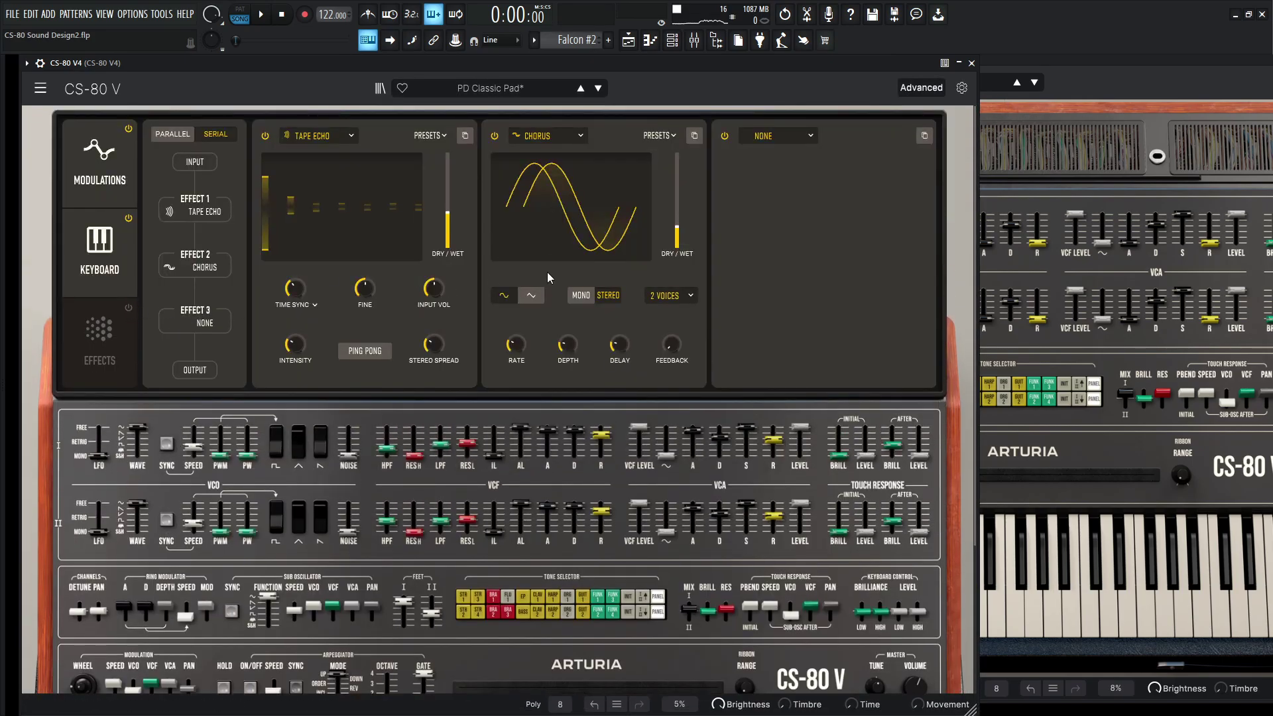
pyautogui.click(923, 89)
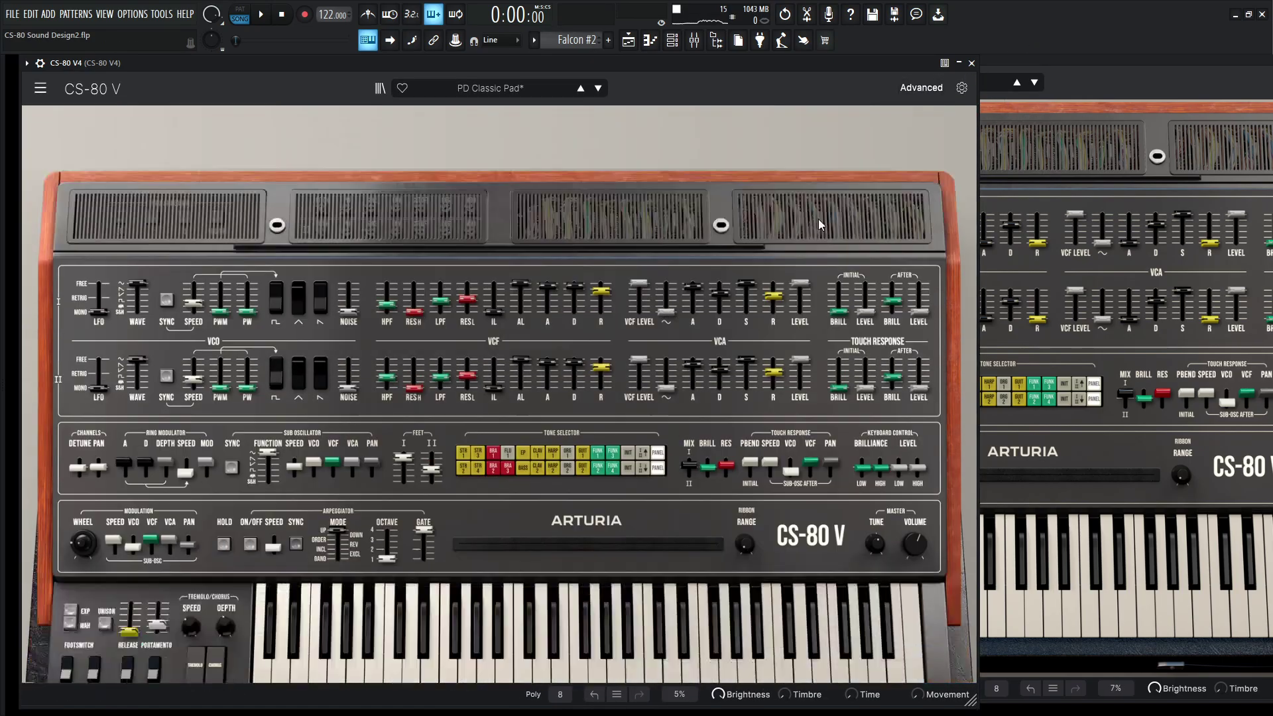
pyautogui.press('F9')
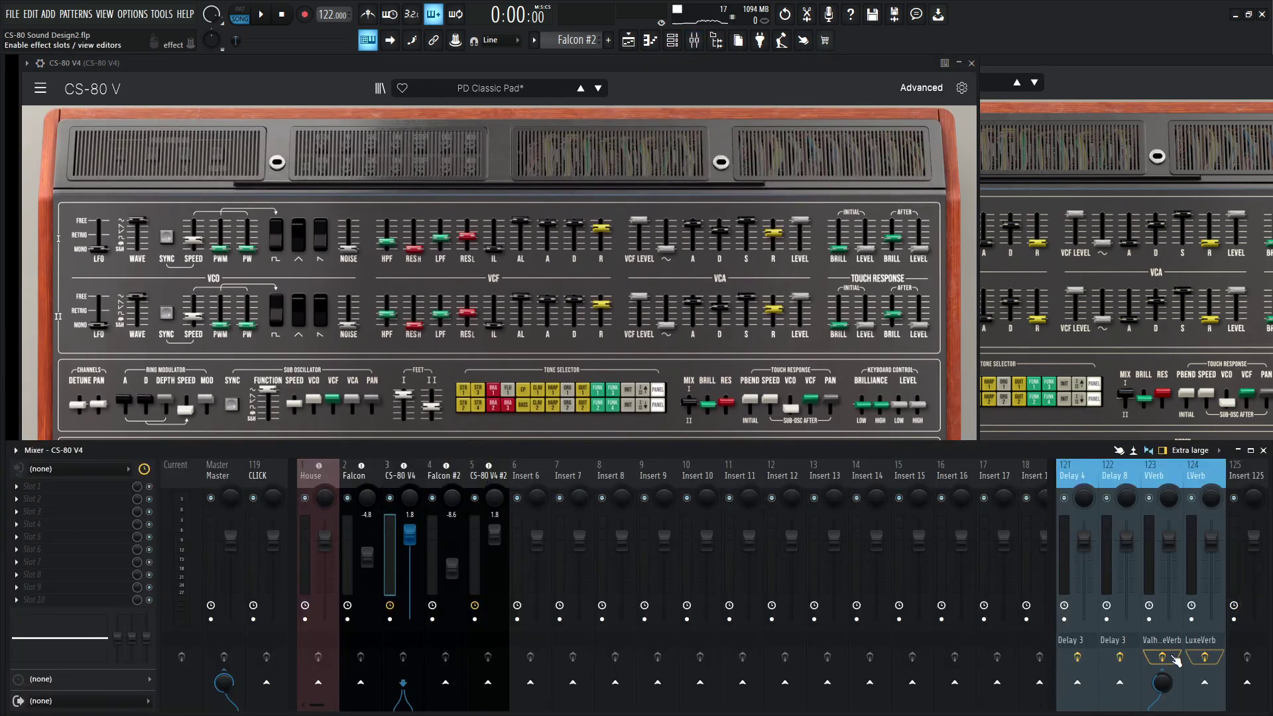
pyautogui.press('F9')
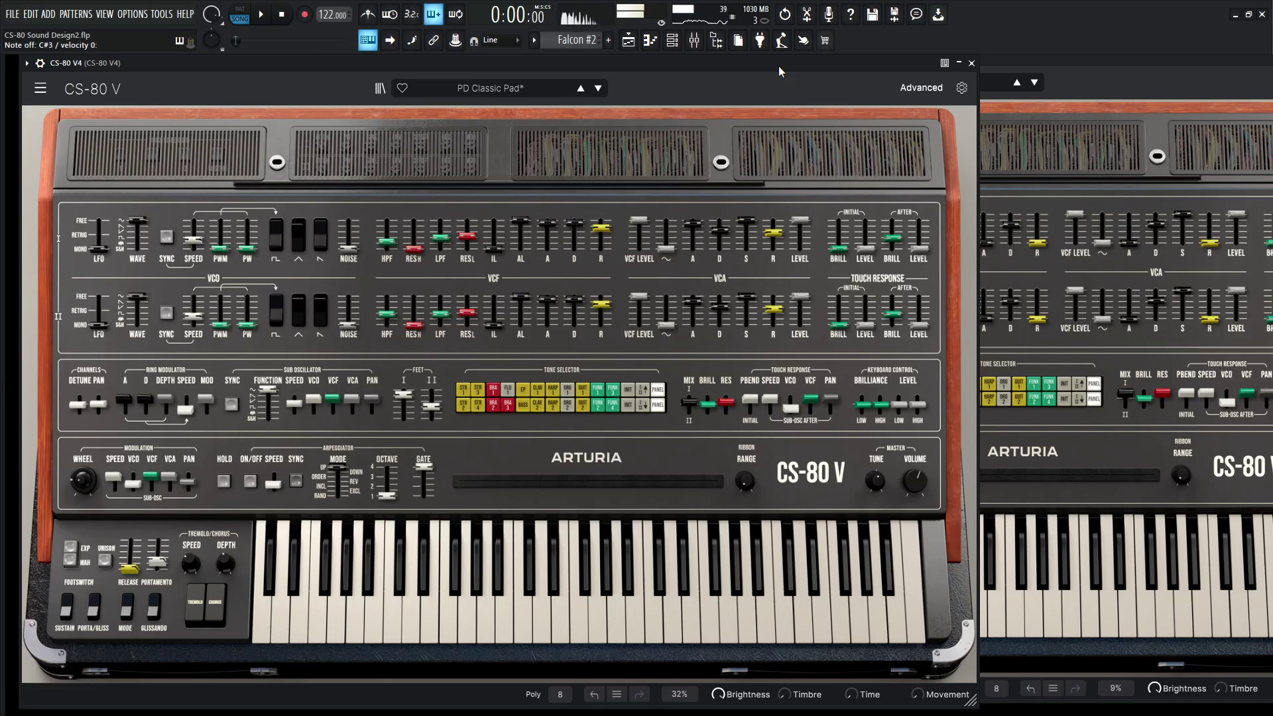
# Step: Start a new default preset in the second CS-80 V instance, turn off its VCO1 saw and toggle its VCO1 triangle wave
pyautogui.click(1089, 70)
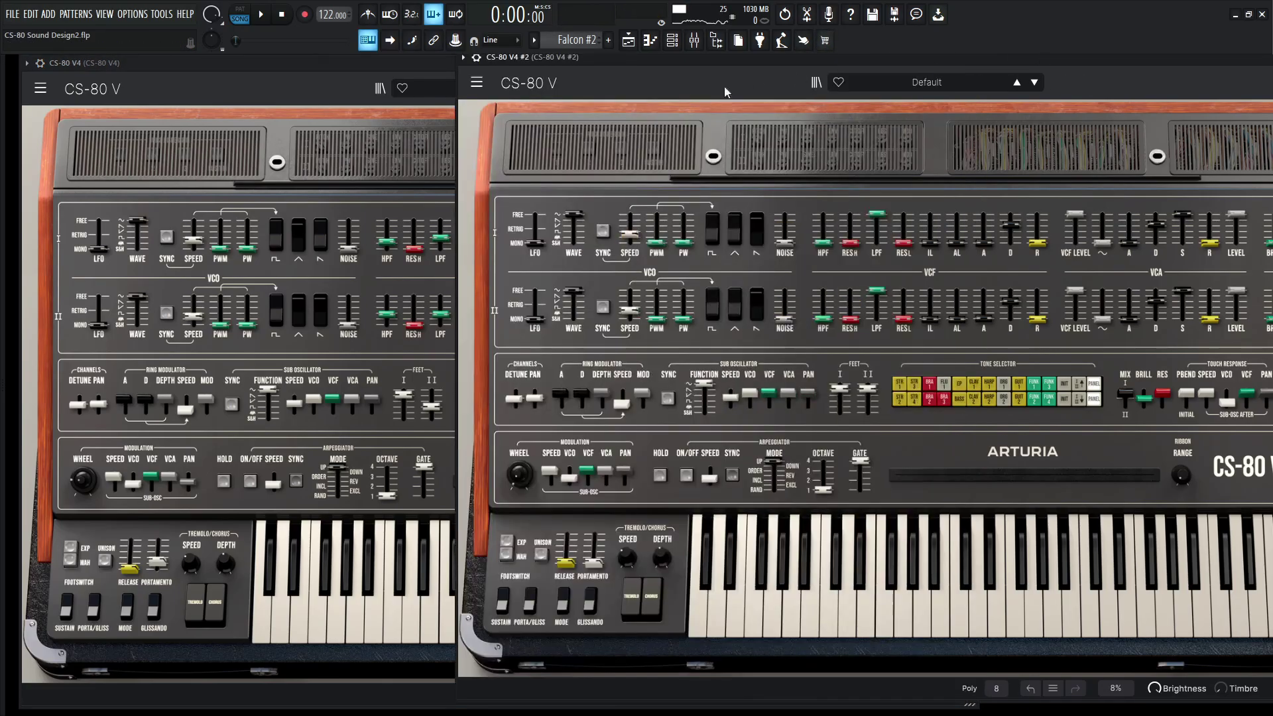
pyautogui.click(479, 82)
pyautogui.click(494, 97)
pyautogui.click(762, 234)
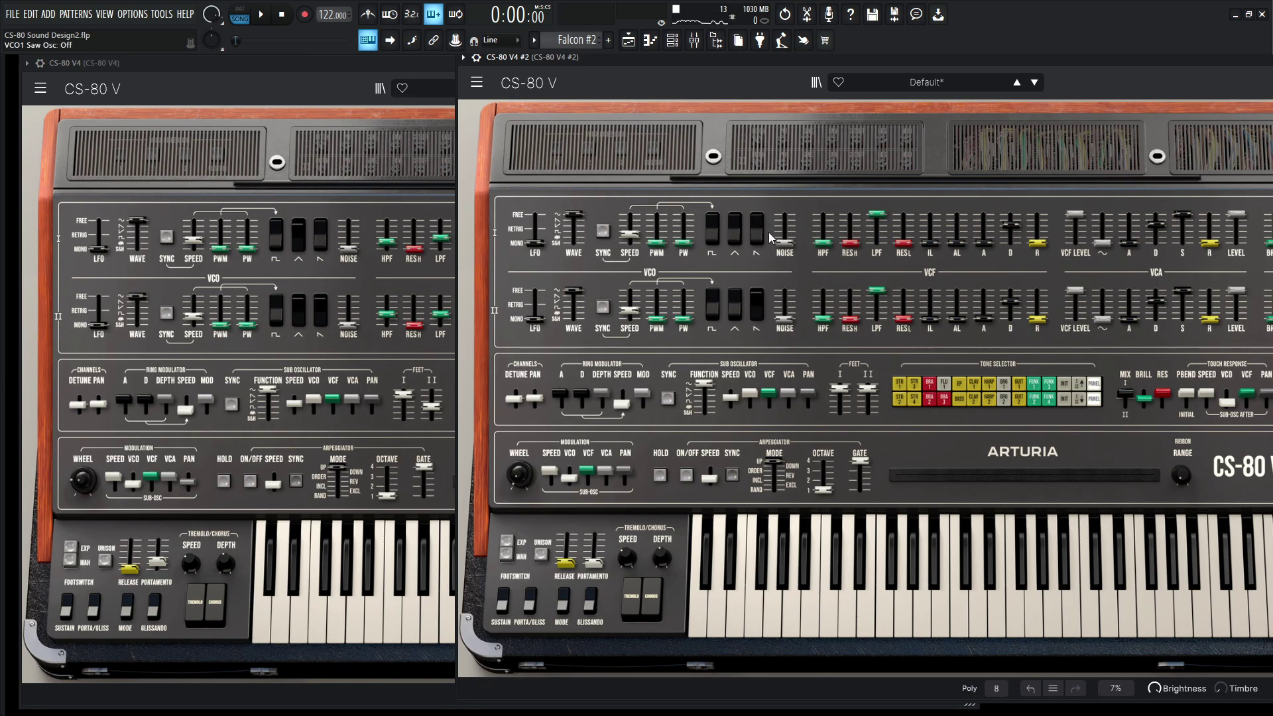
pyautogui.click(736, 239)
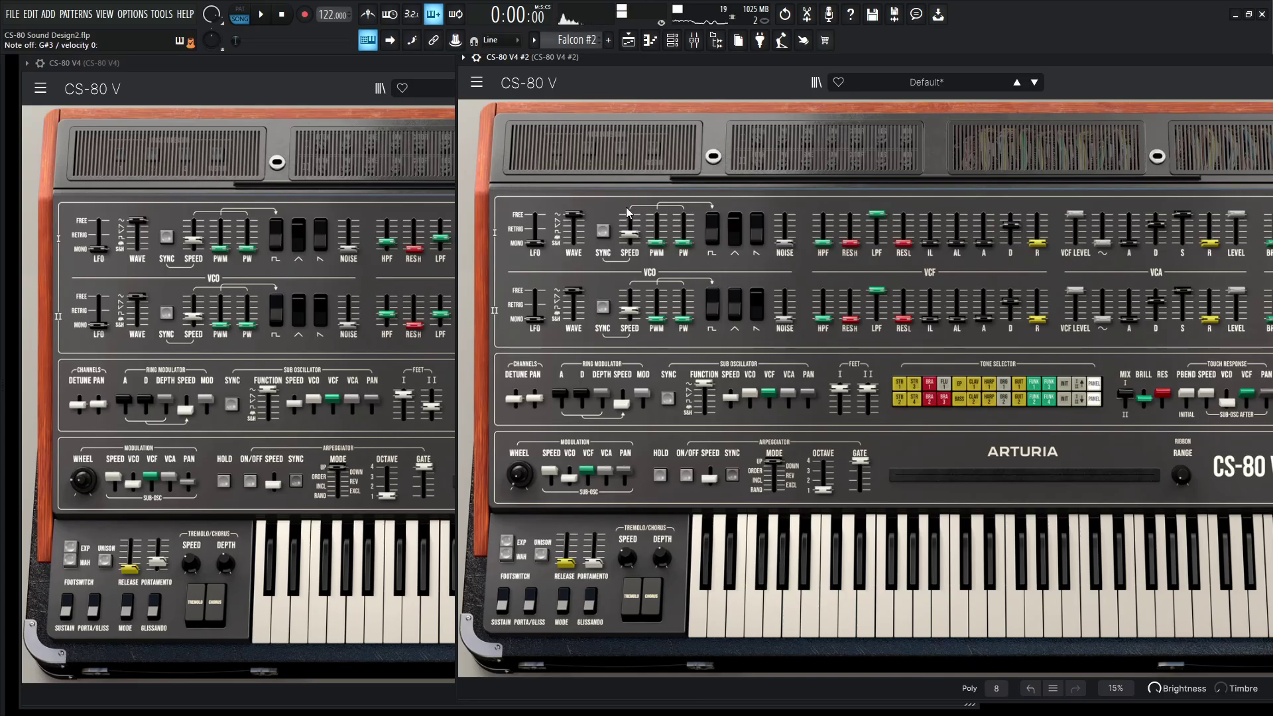
# Step: Move the second CS-80 V level with the first and set its VCF1 high-pass cutoff to about 49.7 Hz
pyautogui.moveTo(610, 63); pyautogui.dragTo(652, 69)
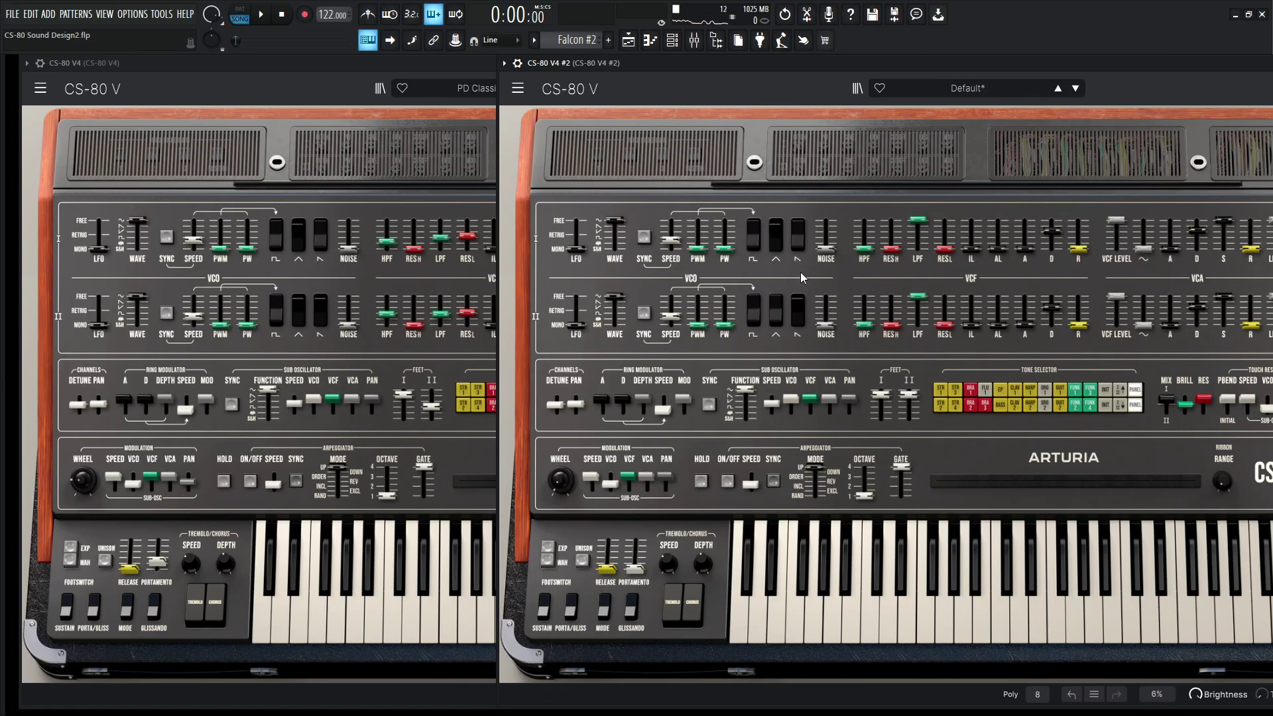
pyautogui.moveTo(863, 249); pyautogui.dragTo(864, 242)
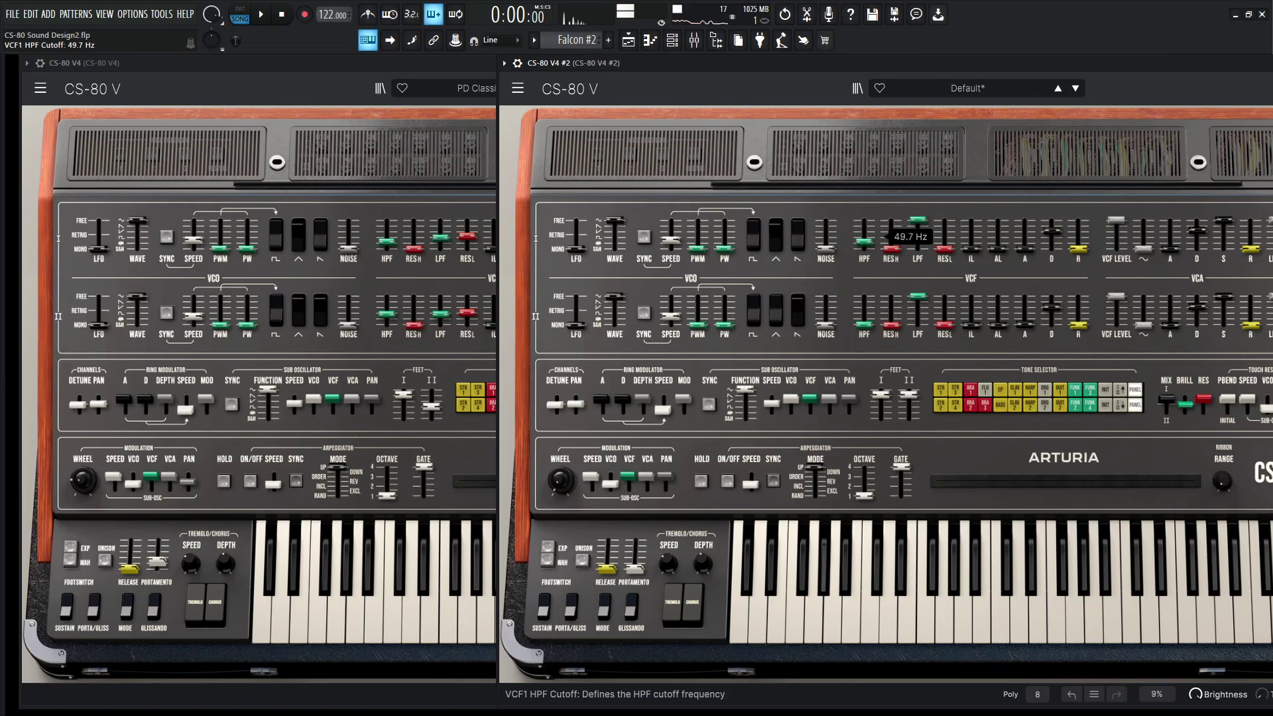
pyautogui.scroll(-2, 864, 242)
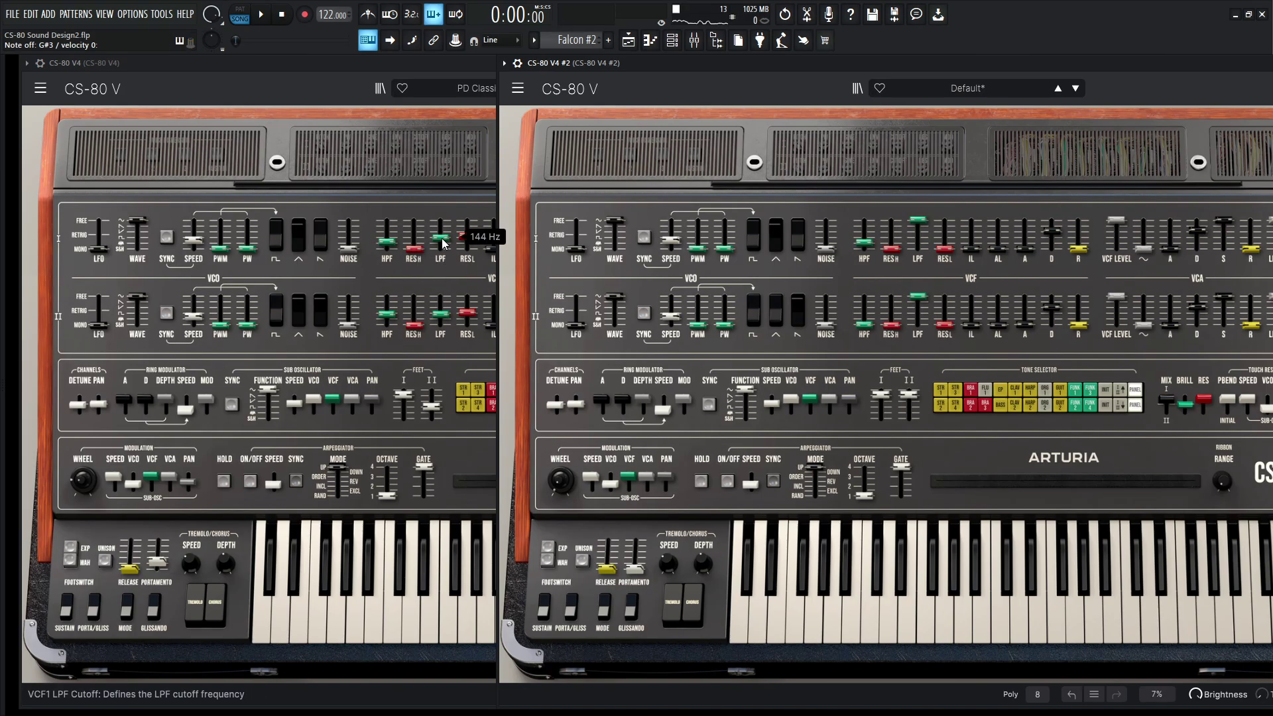
# Step: Lower the second instance's VCF1 low-pass cutoff to match PD Classic Pad's 144 Hz and raise its low-pass resonance to match
pyautogui.moveTo(922, 219); pyautogui.dragTo(925, 240)
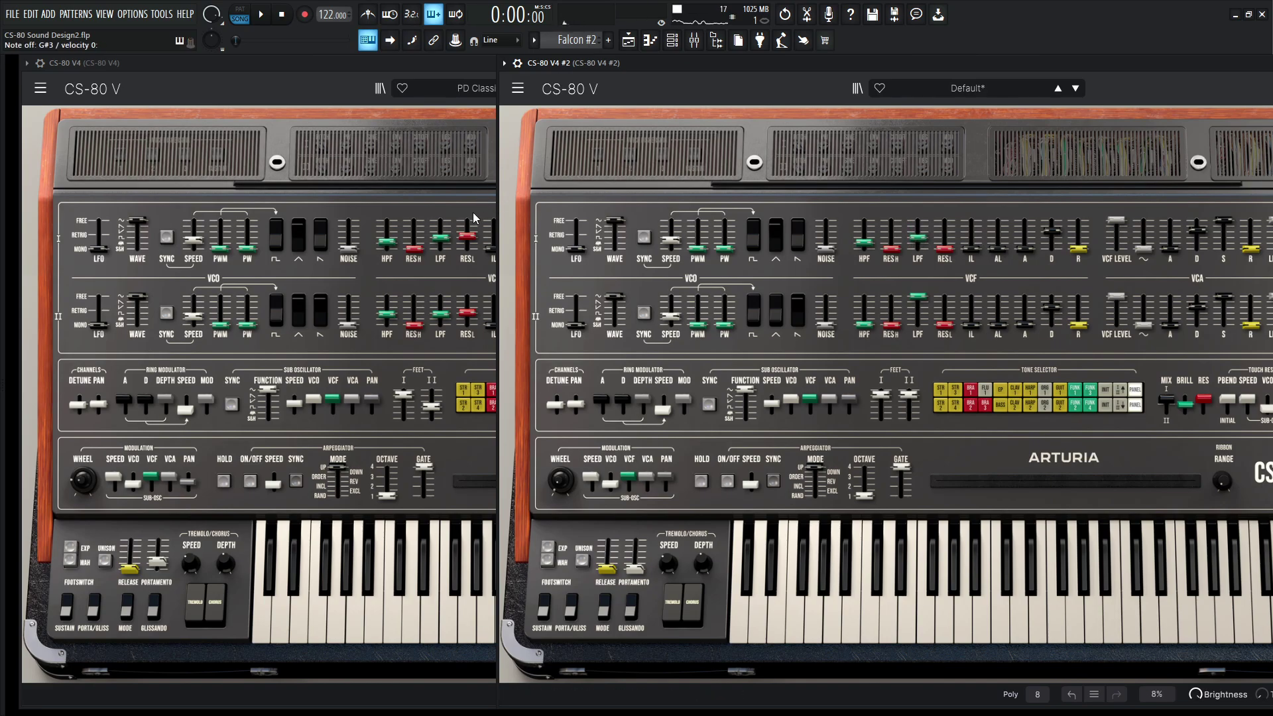
pyautogui.moveTo(945, 247); pyautogui.dragTo(945, 237)
pyautogui.click(440, 244)
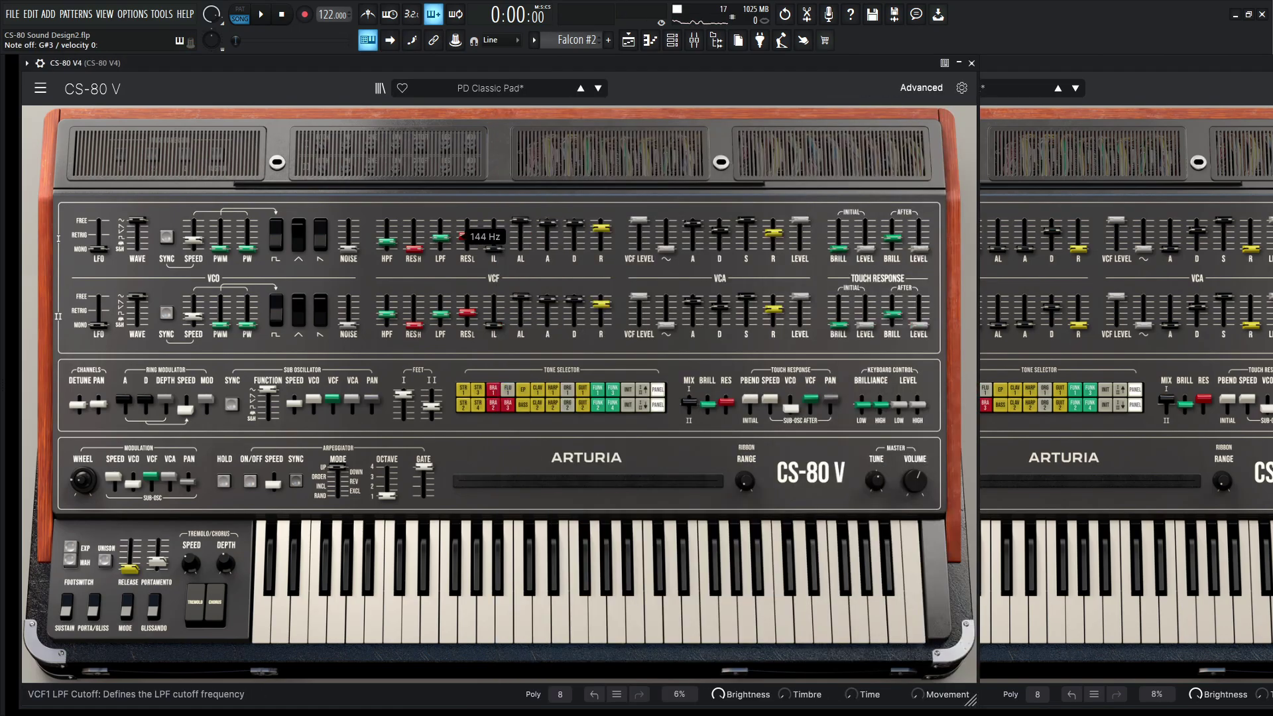
pyautogui.click(1114, 99)
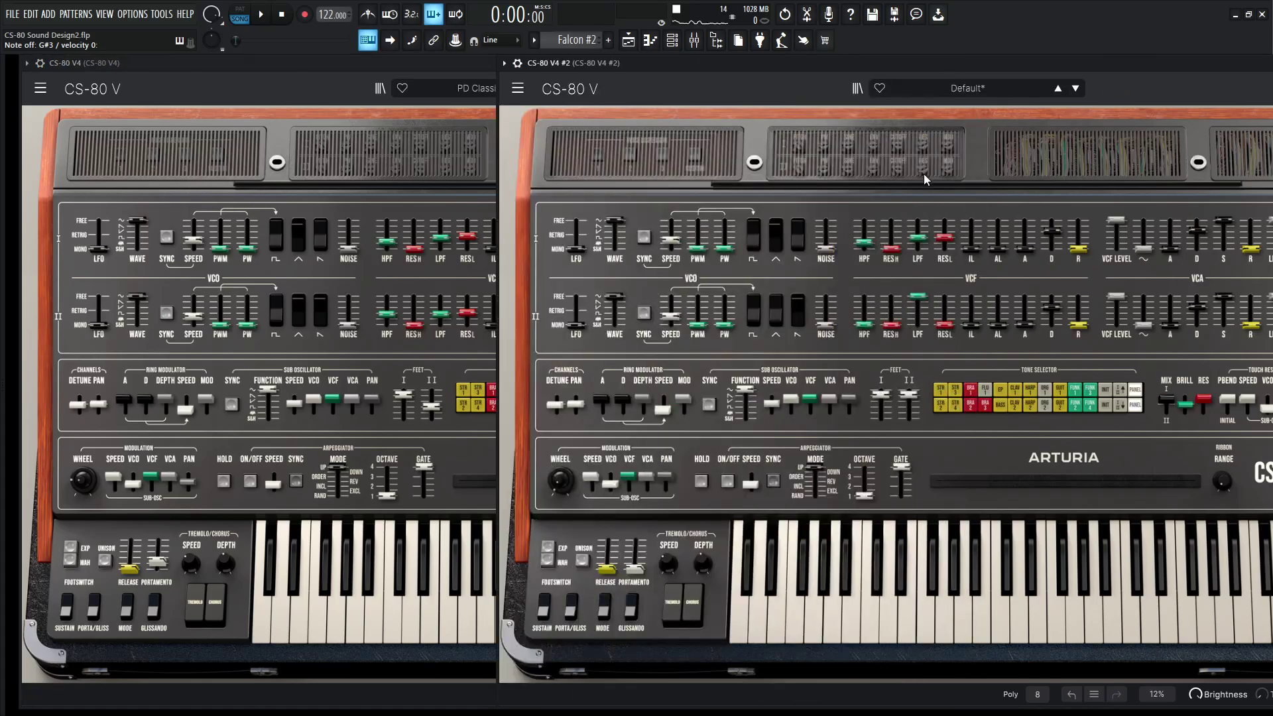
pyautogui.moveTo(944, 240); pyautogui.dragTo(944, 236)
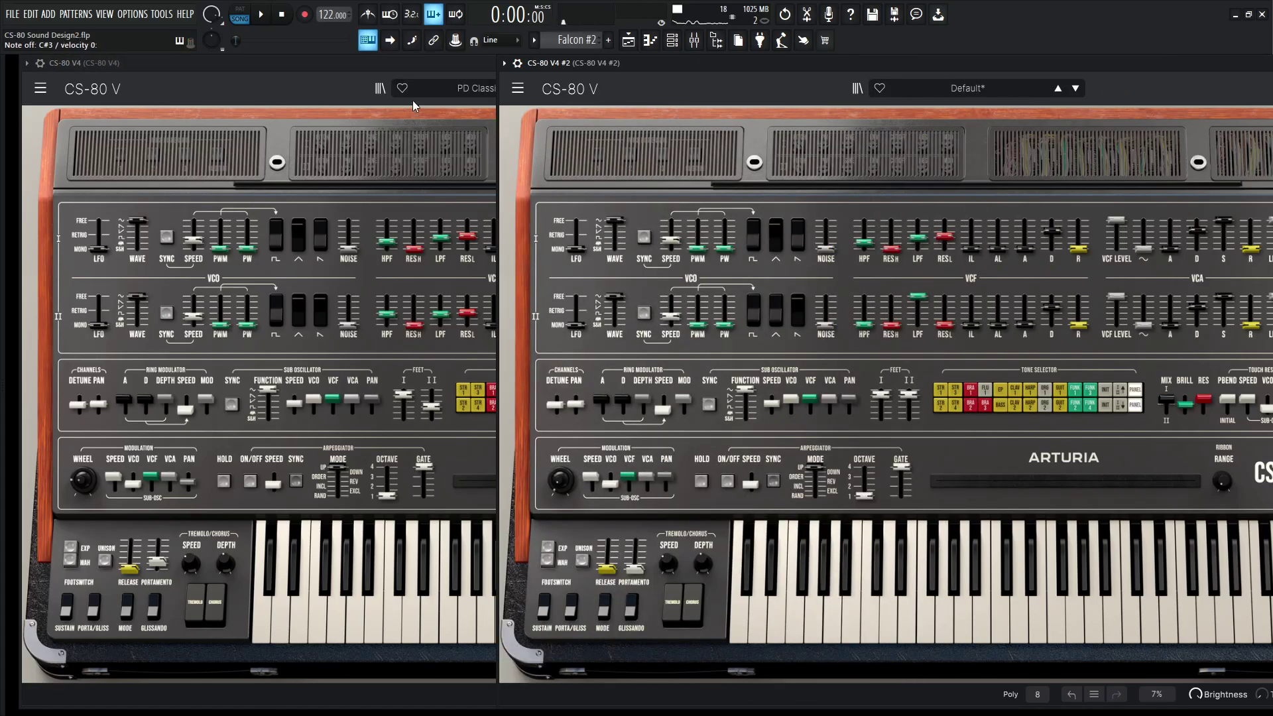
# Step: Set the second instance's VCF envelope 1 attack level to 5.00 and its attack time to about 0.373 s, following PD Classic Pad
pyautogui.click(382, 70)
pyautogui.moveTo(381, 67); pyautogui.dragTo(313, 65)
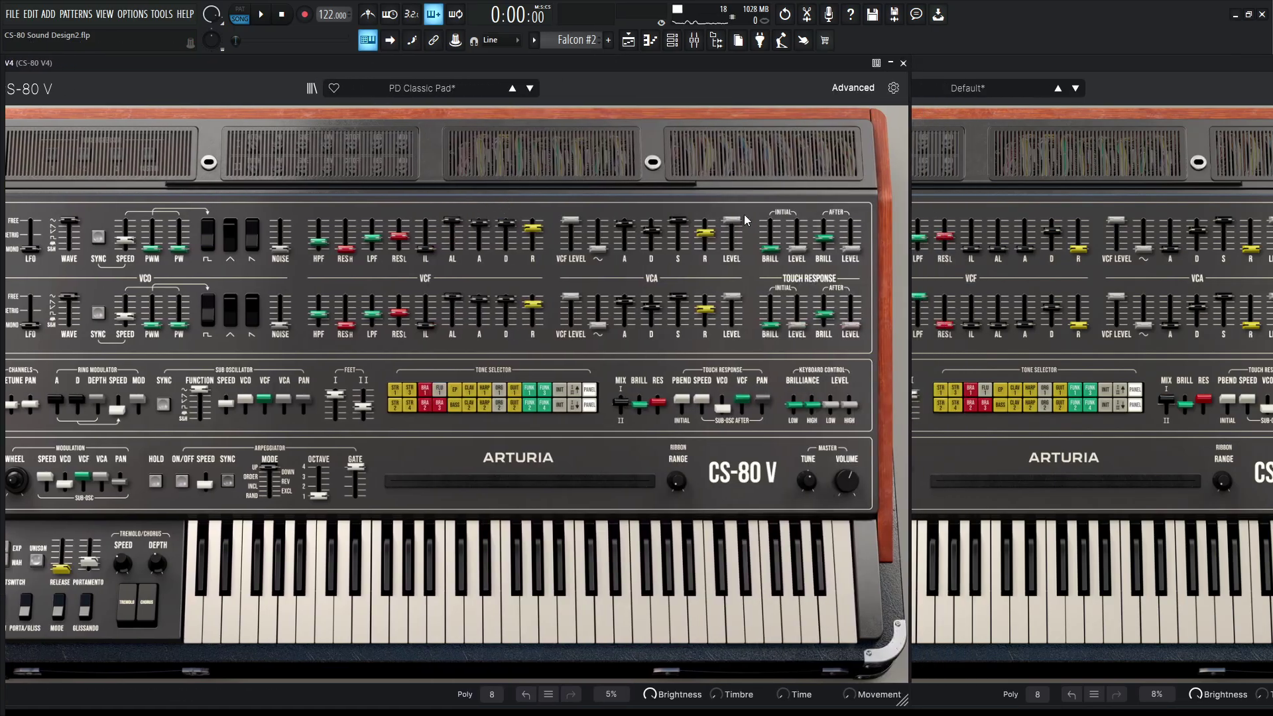
pyautogui.click(1136, 84)
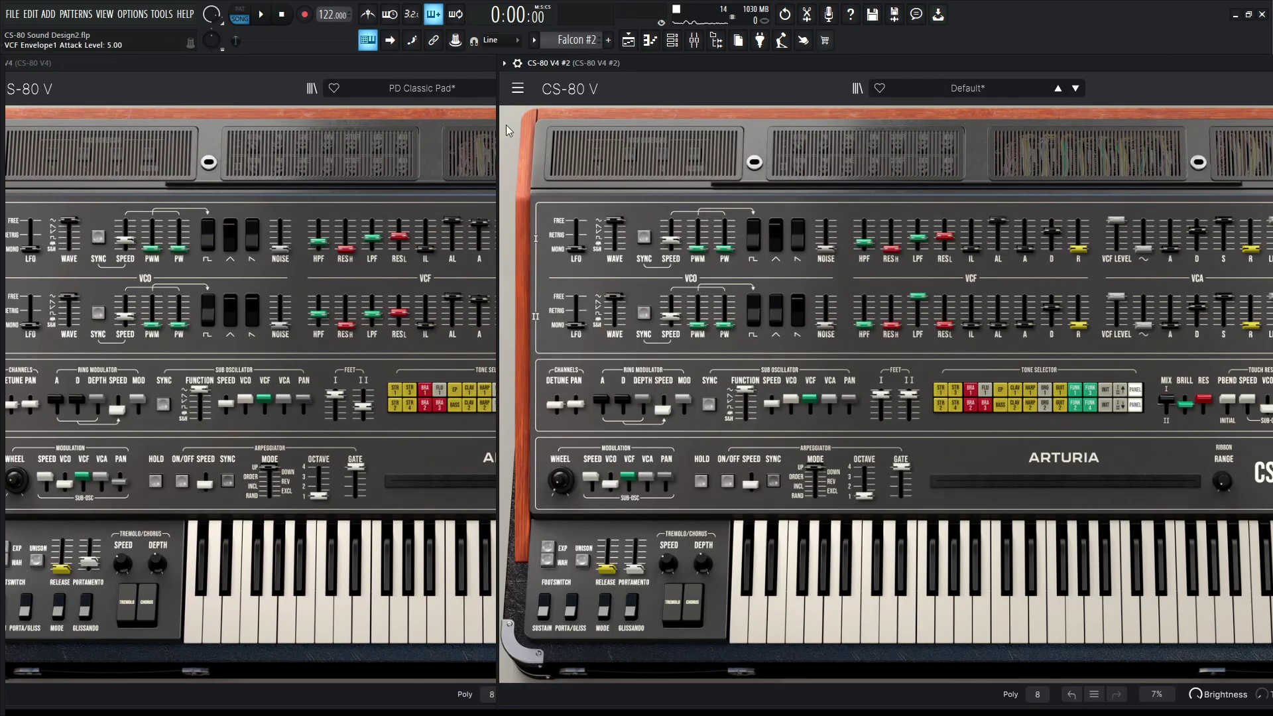
pyautogui.click(468, 86)
pyautogui.moveTo(514, 235)
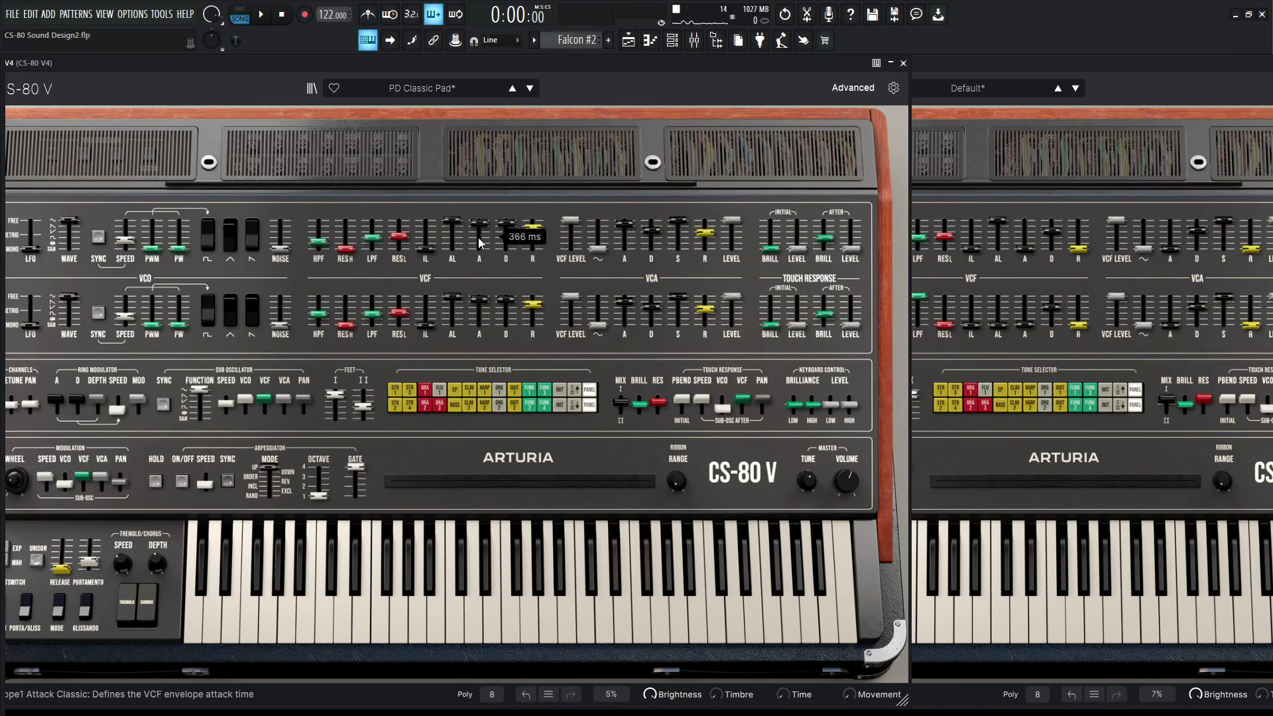
pyautogui.moveTo(1025, 250); pyautogui.dragTo(1025, 221)
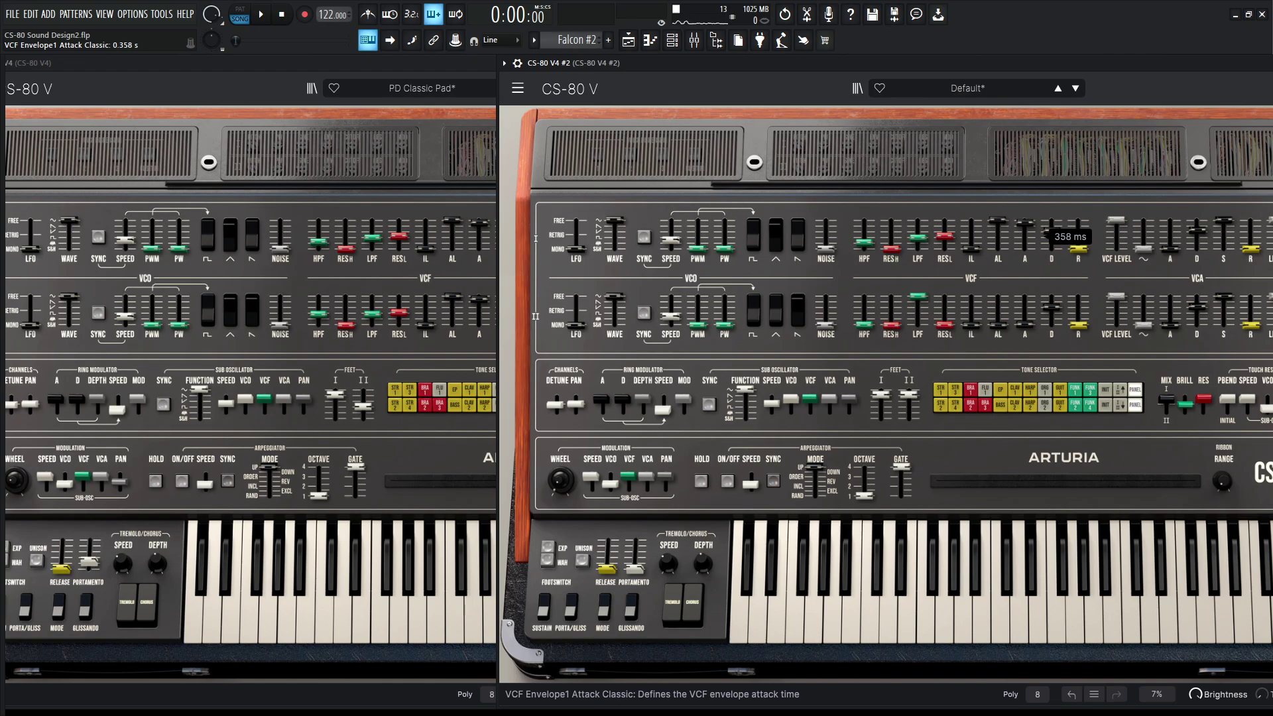
pyautogui.moveTo(1025, 220); pyautogui.dragTo(1025, 219)
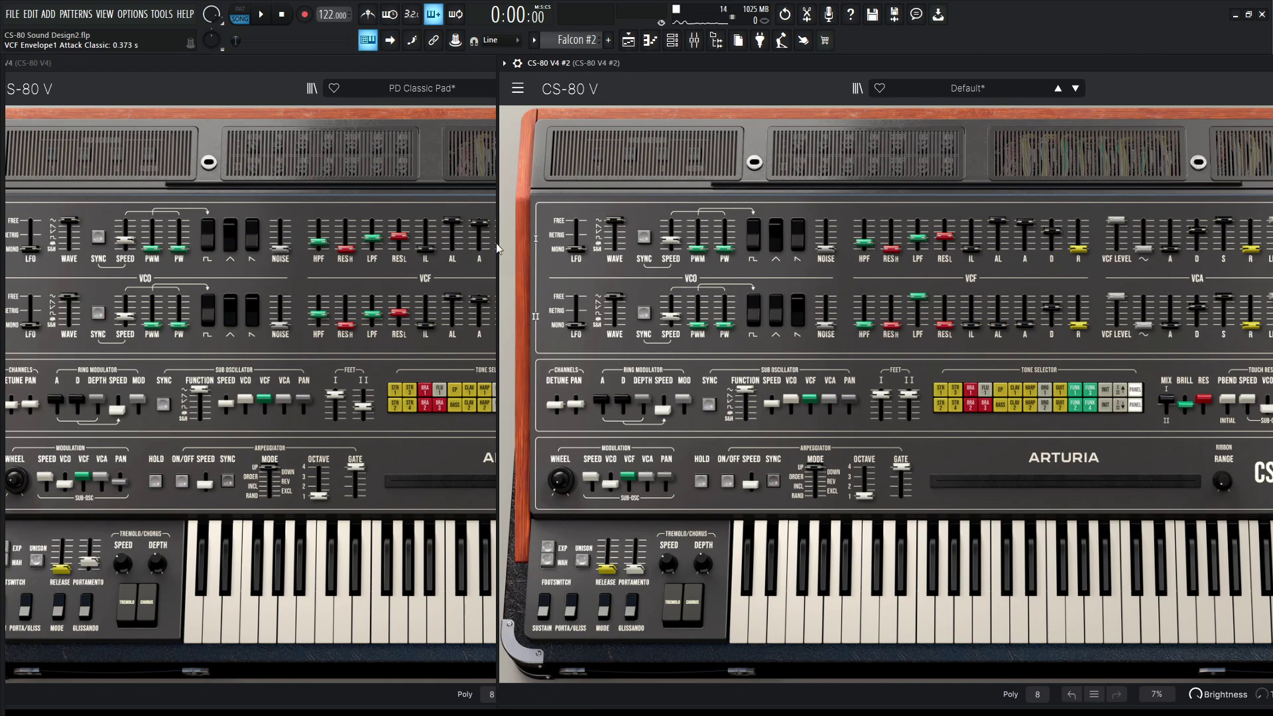
# Step: Raise the second instance's VCF envelope 1 decay towards PD Classic Pad's 4.57 s and raise its release to match
pyautogui.click(473, 103)
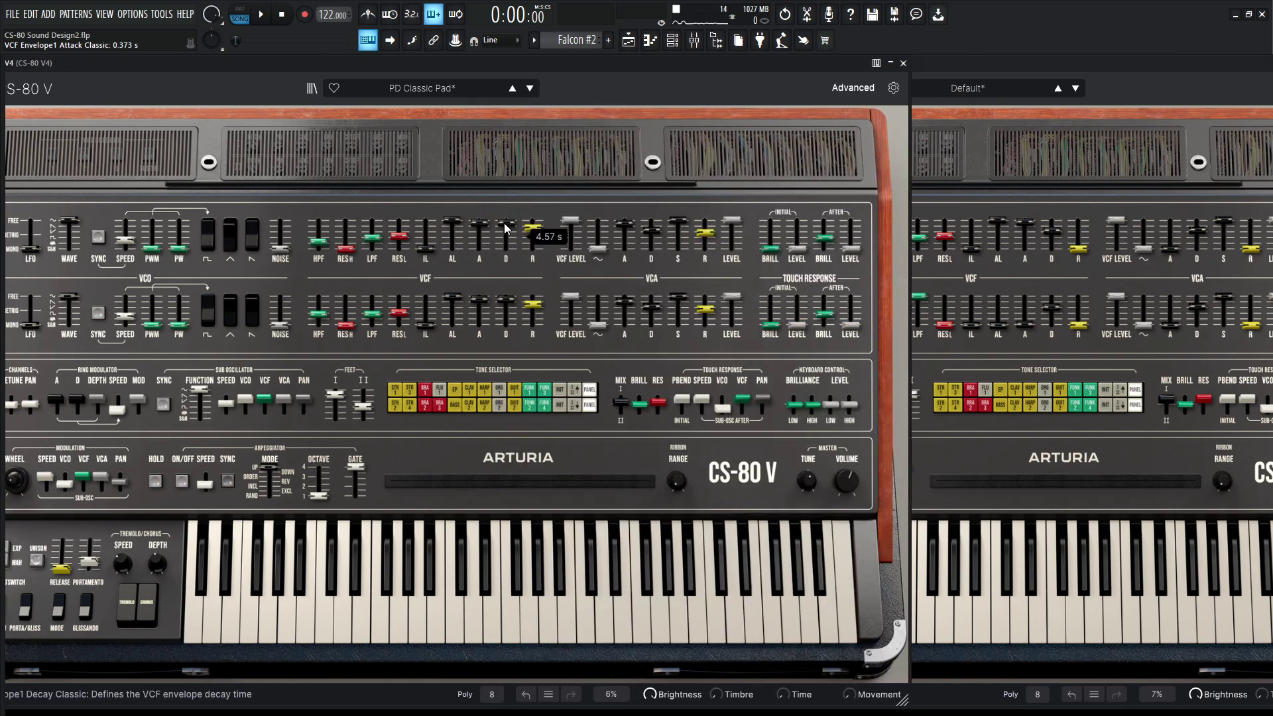
pyautogui.click(1049, 225)
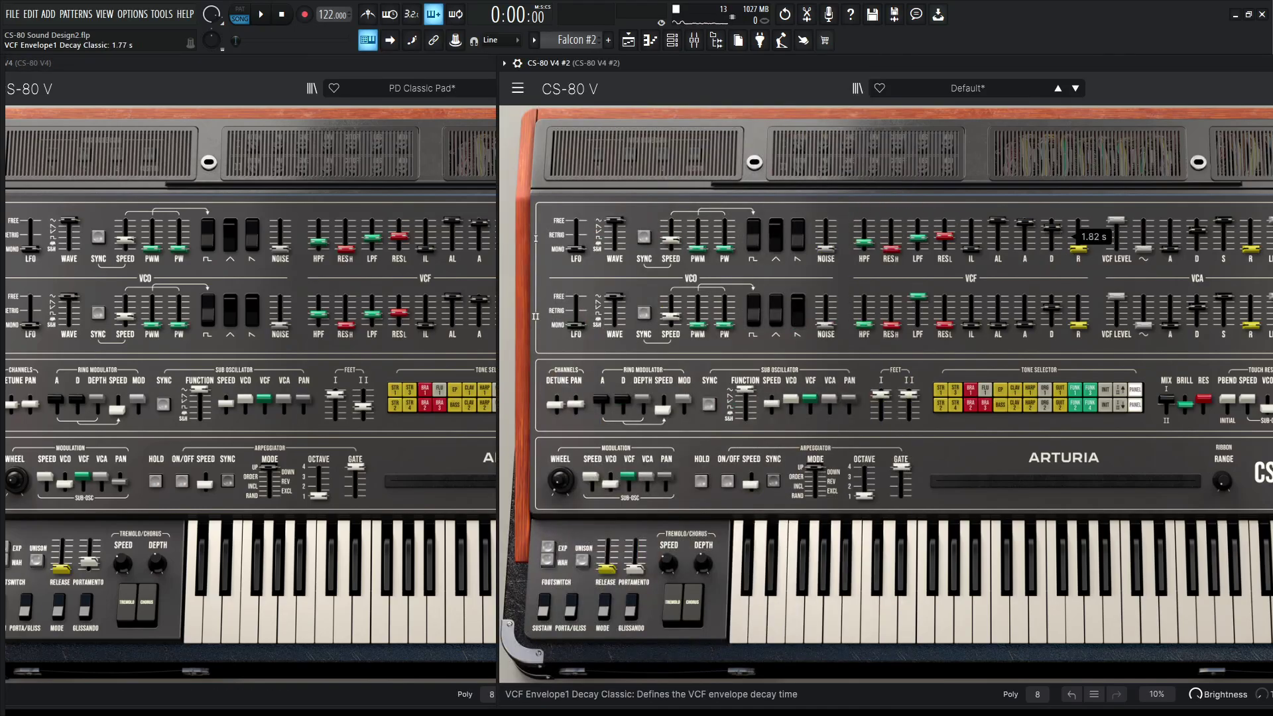
pyautogui.moveTo(1051, 227); pyautogui.dragTo(1051, 223)
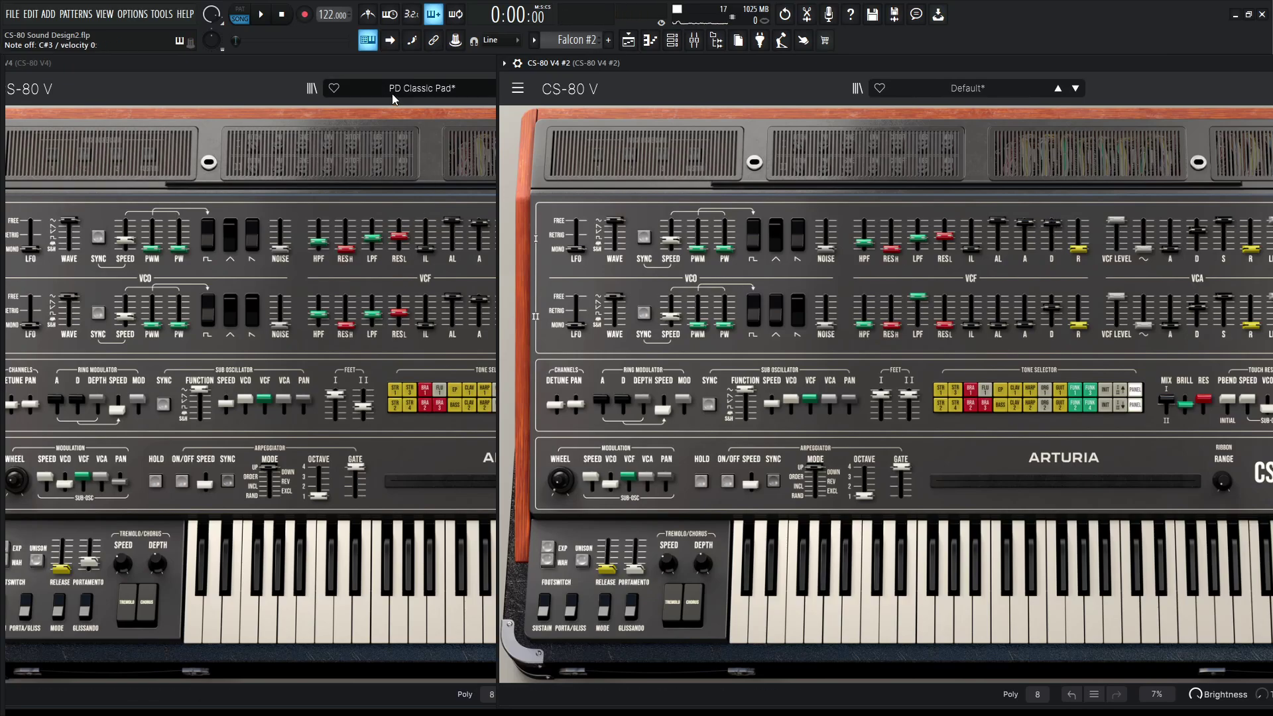
pyautogui.click(266, 87)
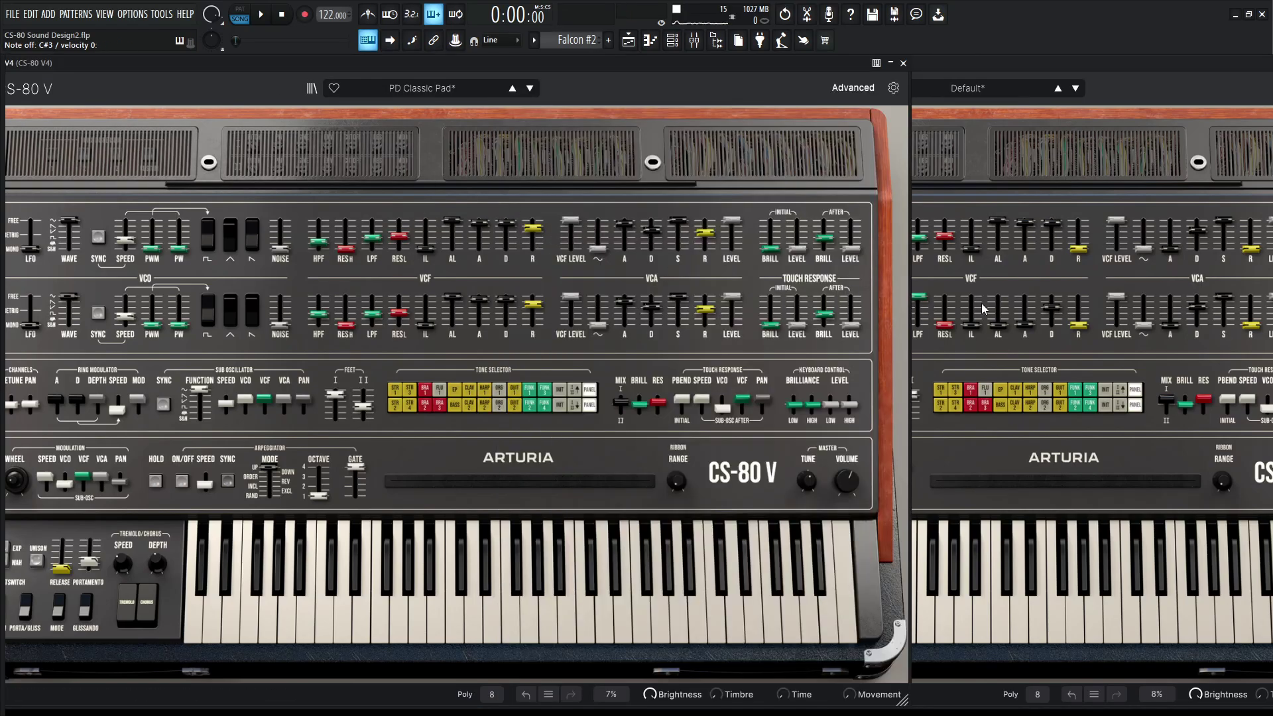
pyautogui.moveTo(1084, 257)
pyautogui.mouseDown()
pyautogui.moveTo(1084, 232)
pyautogui.moveTo(1075, 241)
pyautogui.mouseUp()
# Step: Arrange both instances to expose their VCA sections and raise the second's VCA envelope 1 attack to match PD Classic Pad's 447 ms
pyautogui.click(411, 113)
pyautogui.moveTo(676, 63); pyautogui.dragTo(420, 57)
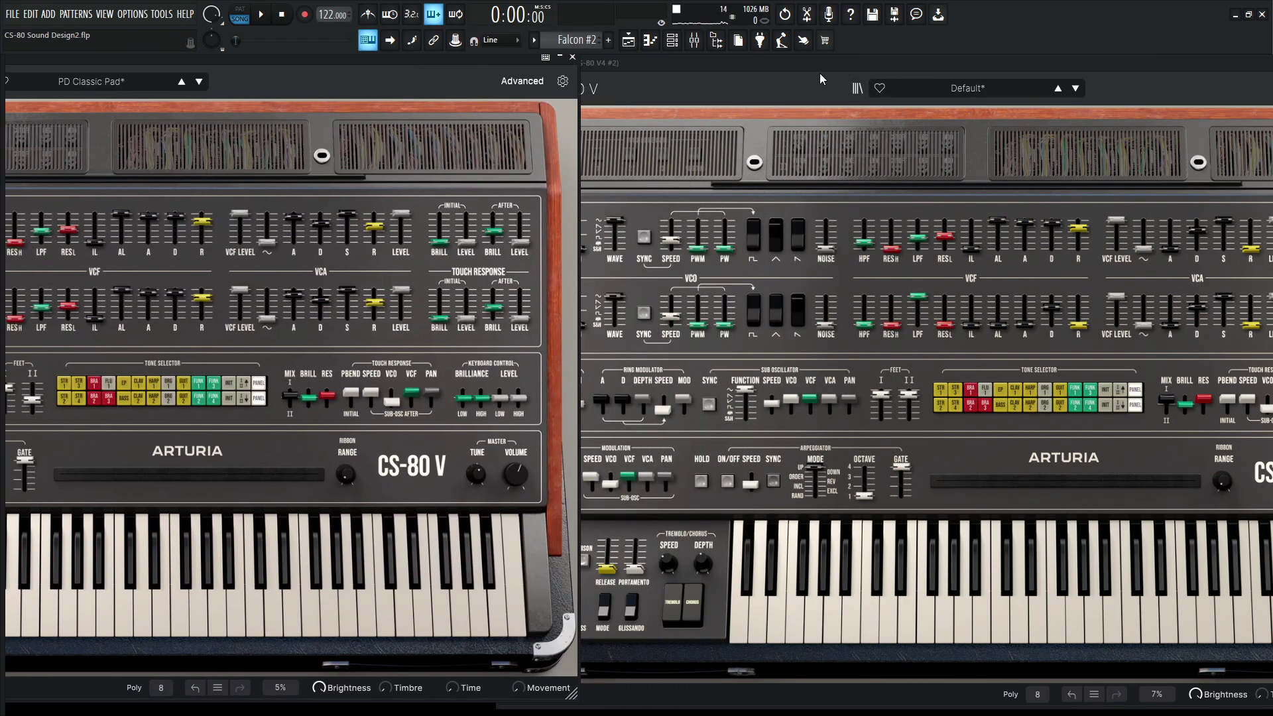
pyautogui.moveTo(818, 74); pyautogui.dragTo(764, 92)
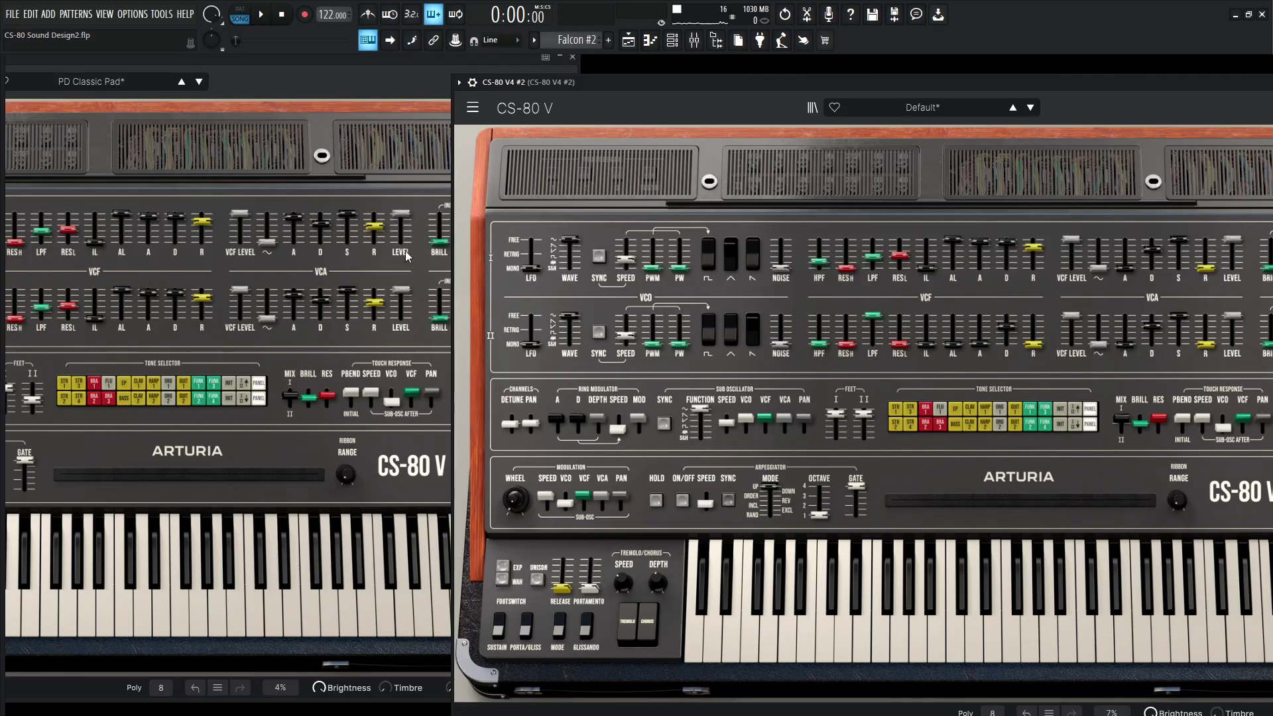
pyautogui.click(293, 220)
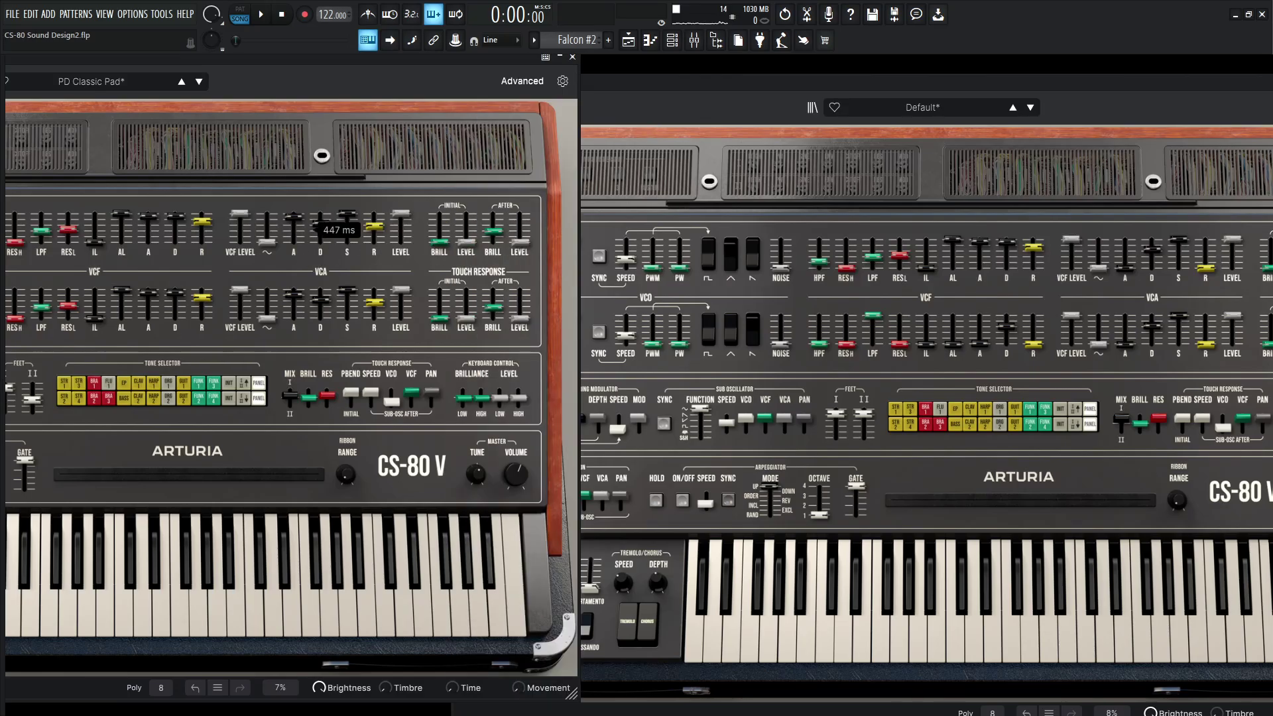
pyautogui.click(1125, 268)
pyautogui.moveTo(1125, 266); pyautogui.dragTo(1124, 244)
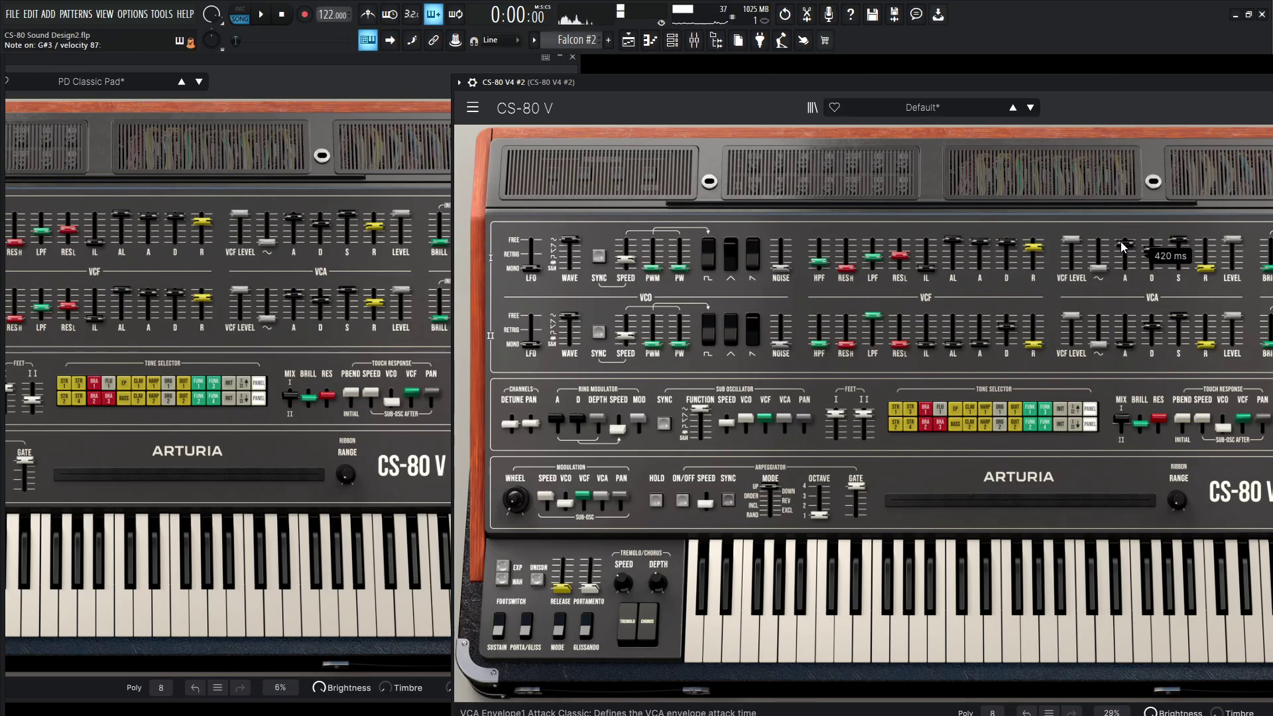
pyautogui.moveTo(1122, 247); pyautogui.dragTo(1125, 243)
# Step: Set the second instance's VCA envelope 1 decay to about 965 ms, using PD Classic Pad's decay as reference
pyautogui.moveTo(369, 219)
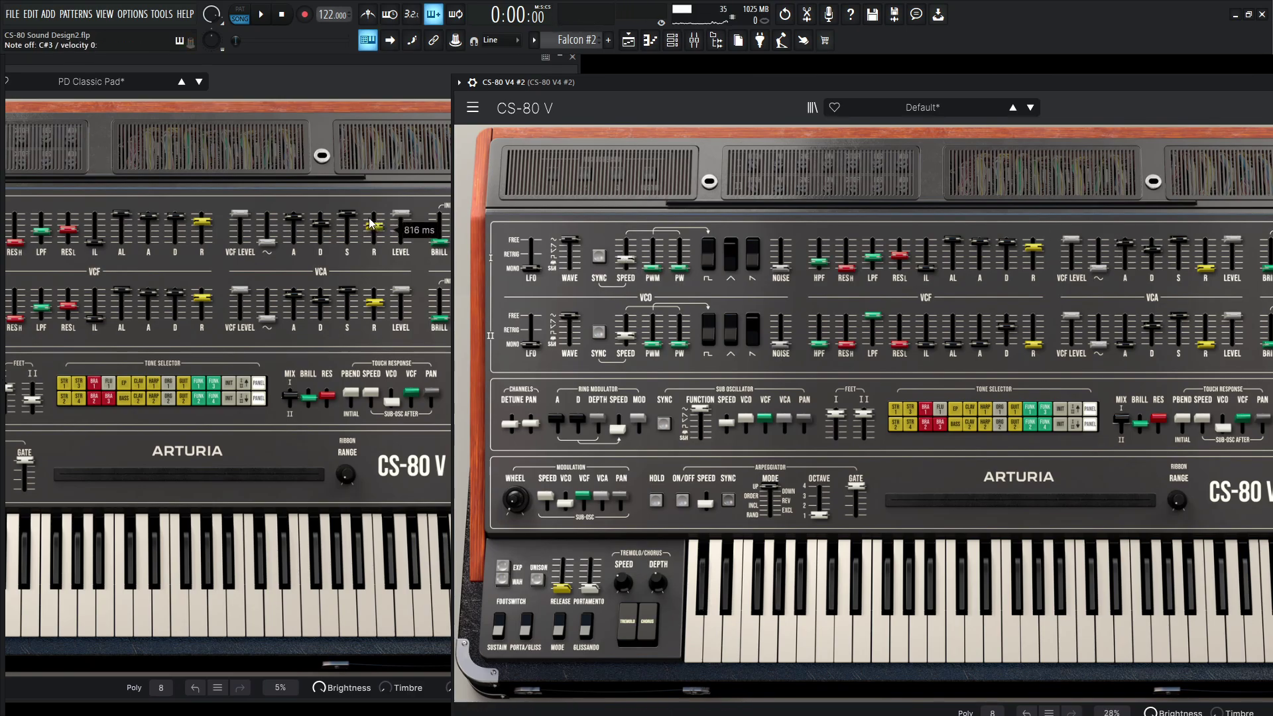
pyautogui.moveTo(1151, 250)
pyautogui.mouseDown()
pyautogui.moveTo(1151, 272)
pyautogui.moveTo(1154, 244)
pyautogui.mouseUp()
pyautogui.click(318, 227)
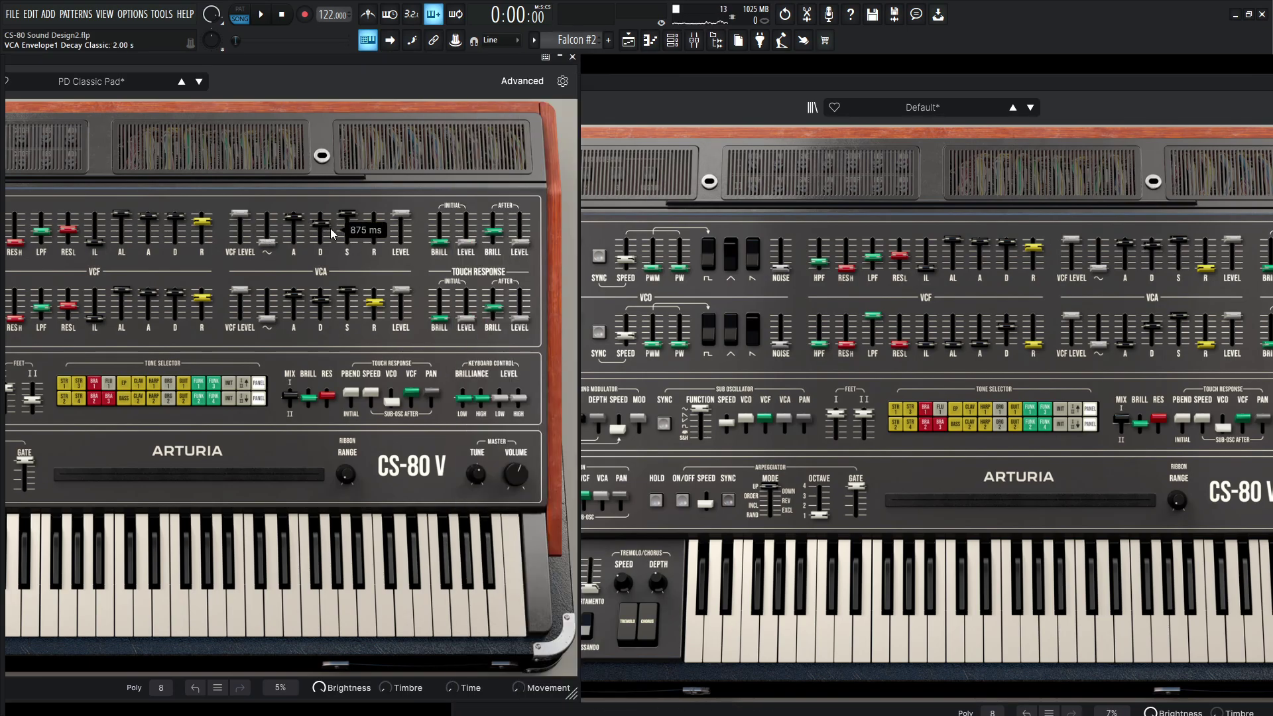
pyautogui.moveTo(1150, 248); pyautogui.dragTo(1149, 251)
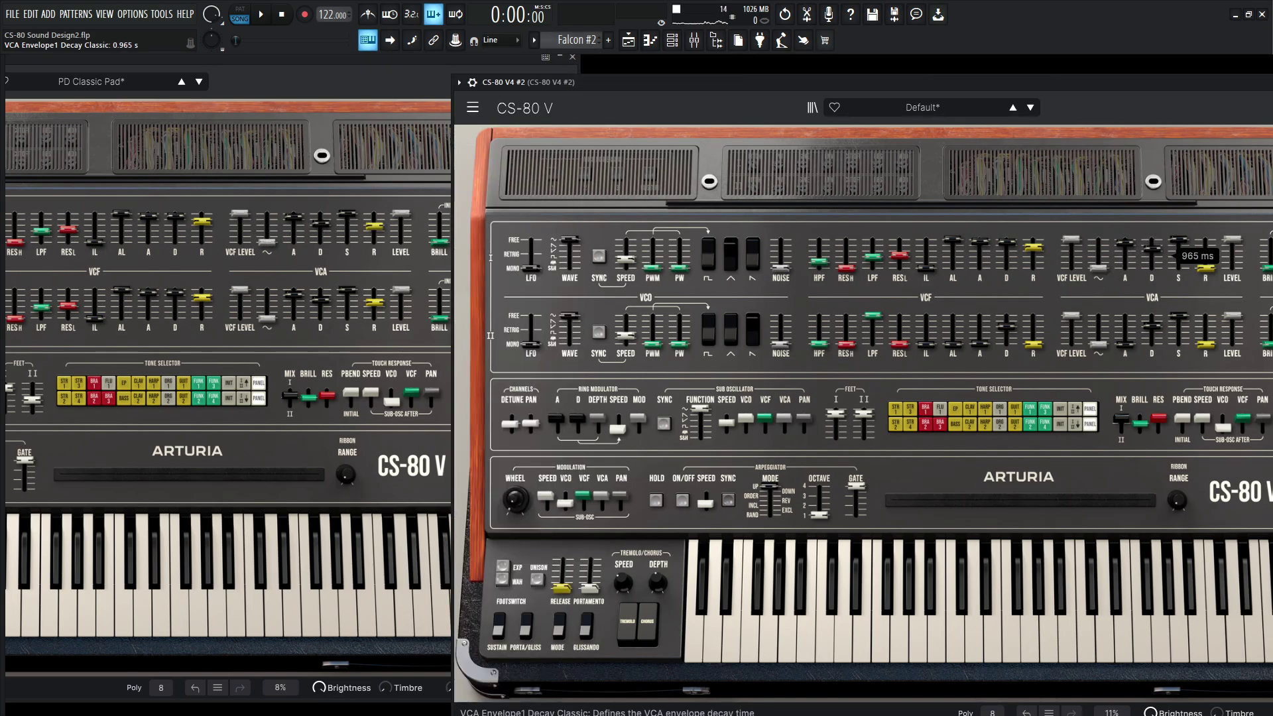
# Step: Set the second instance's VCA envelope 1 release to 816 ms, as in PD Classic Pad
pyautogui.moveTo(1205, 268); pyautogui.dragTo(1204, 270)
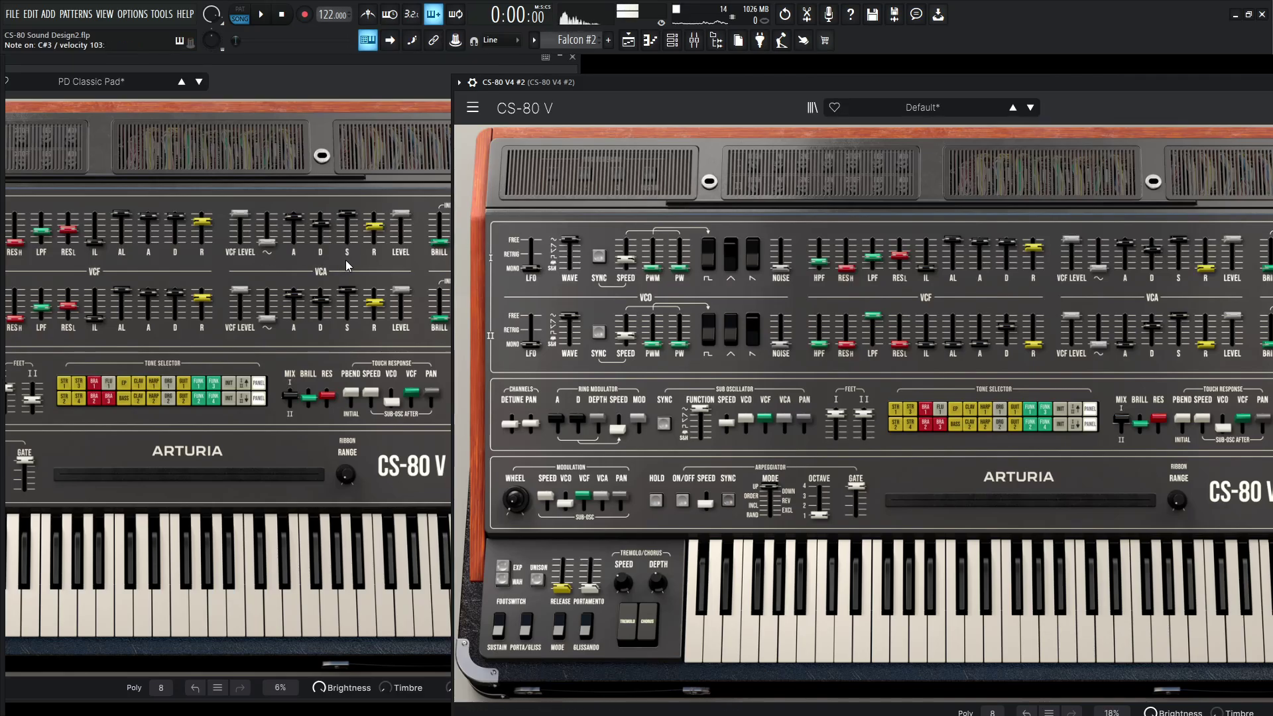
pyautogui.click(372, 228)
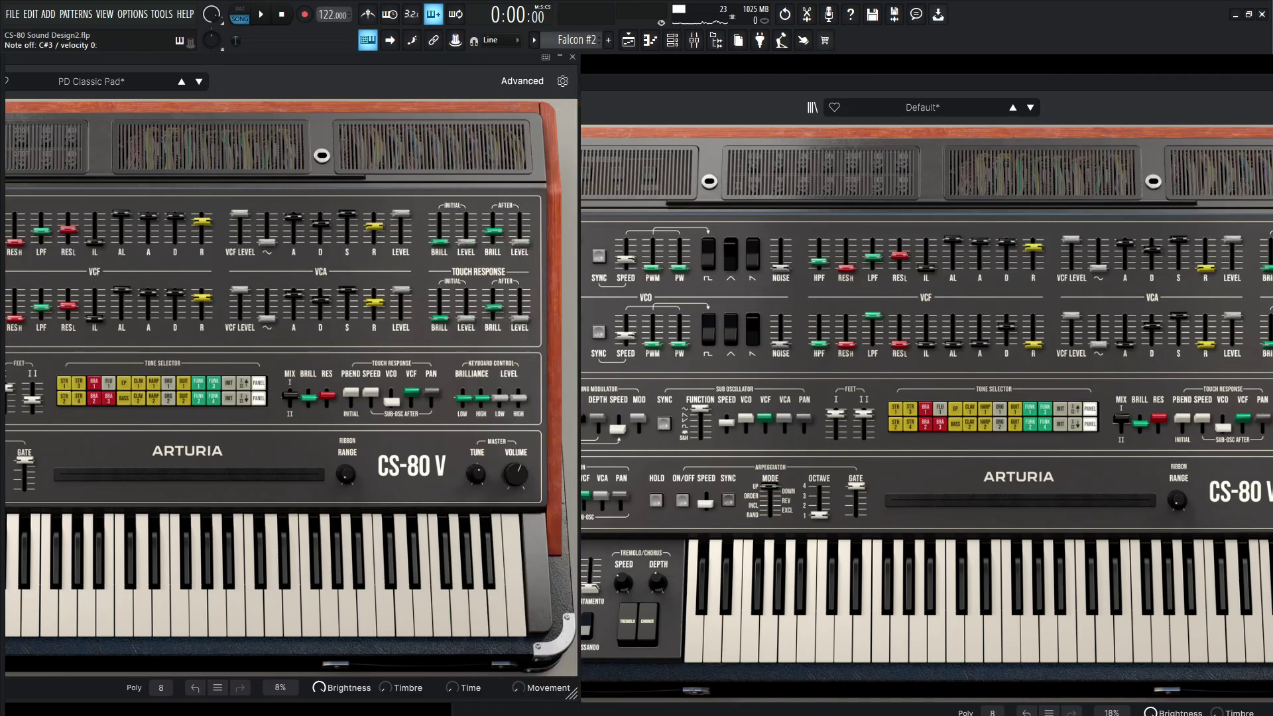
pyautogui.moveTo(1205, 268); pyautogui.dragTo(1205, 250)
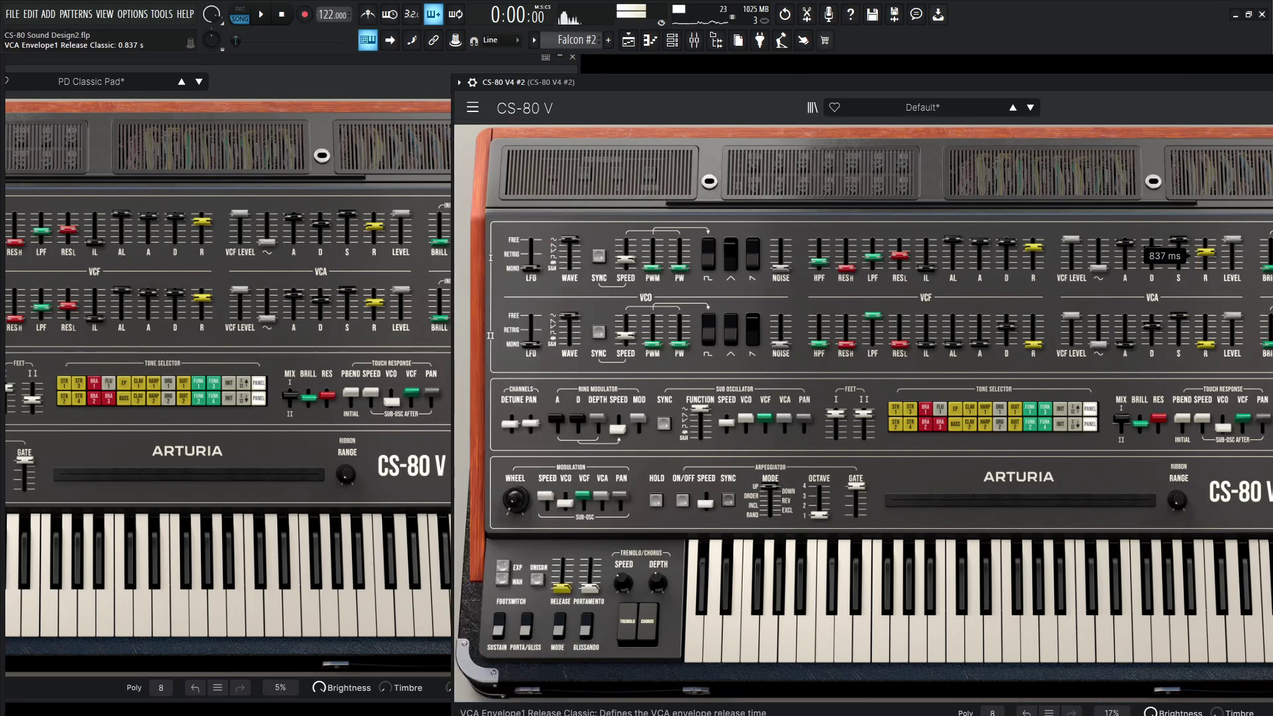
pyautogui.moveTo(1205, 252); pyautogui.dragTo(1205, 253)
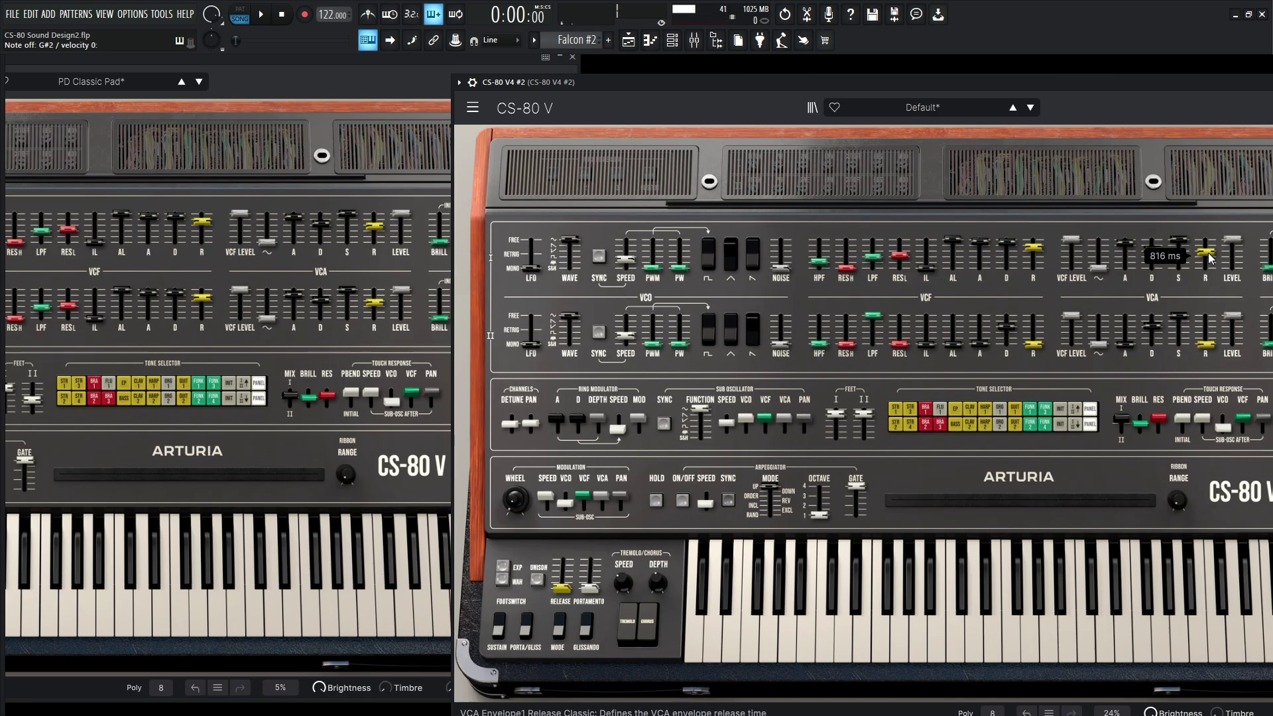
# Step: Copy the second instance's channel I settings to channel II so both channels share the same filter and envelope values
pyautogui.moveTo(920, 261)
pyautogui.moveTo(1194, 273)
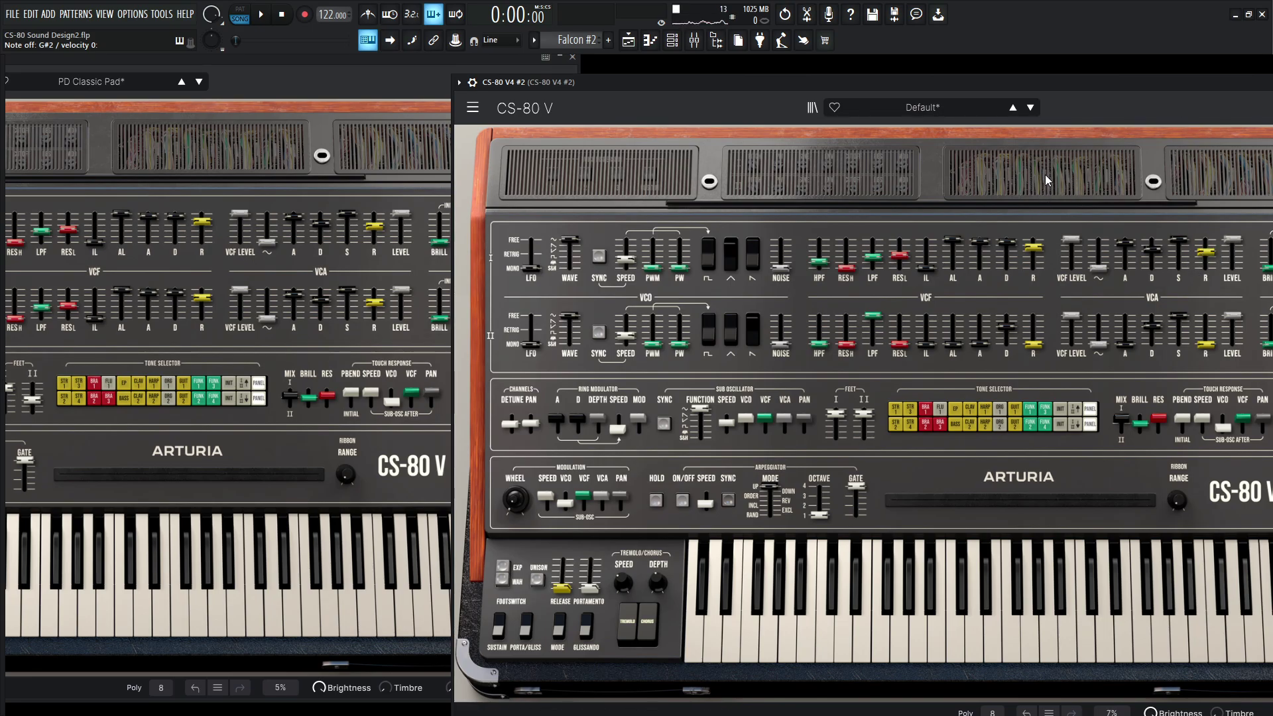
pyautogui.click(1076, 433)
pyautogui.moveTo(1111, 240)
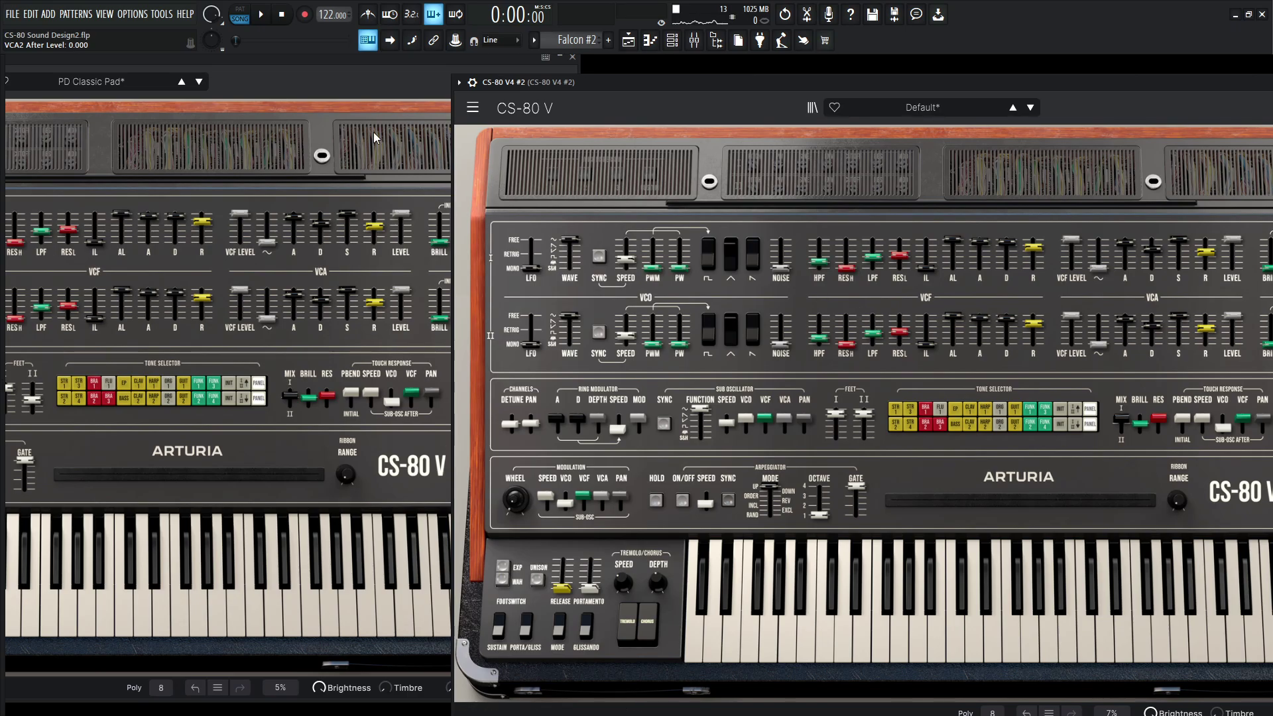
# Step: Expose more of PD Classic Pad, compare both instances and adjust the second's channel I/II mix to match
pyautogui.moveTo(340, 61); pyautogui.dragTo(624, 60)
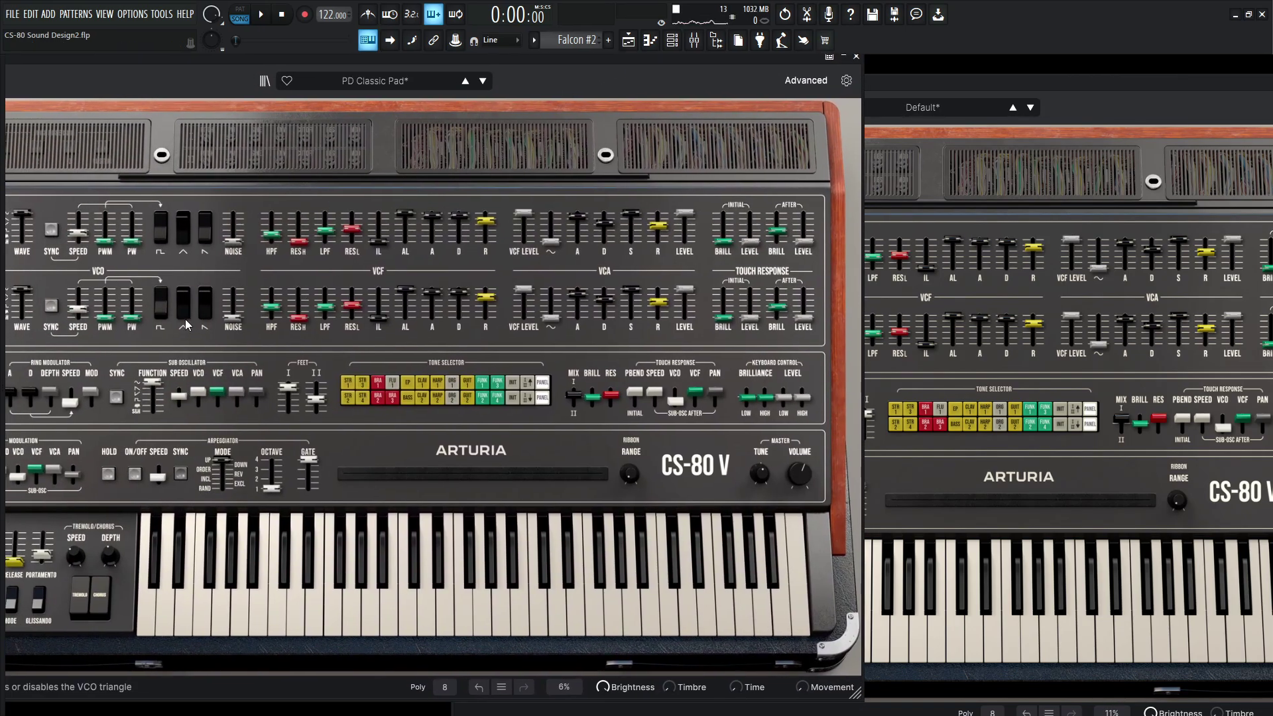
pyautogui.click(963, 80)
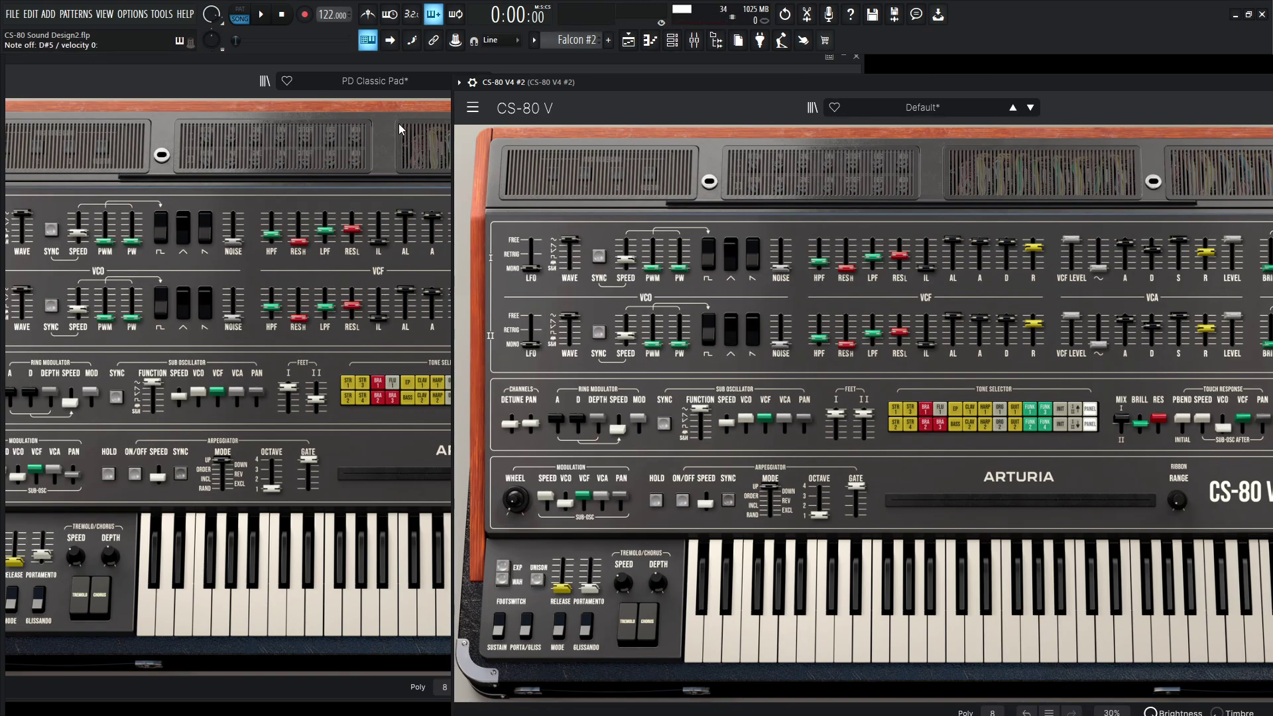
pyautogui.click(362, 69)
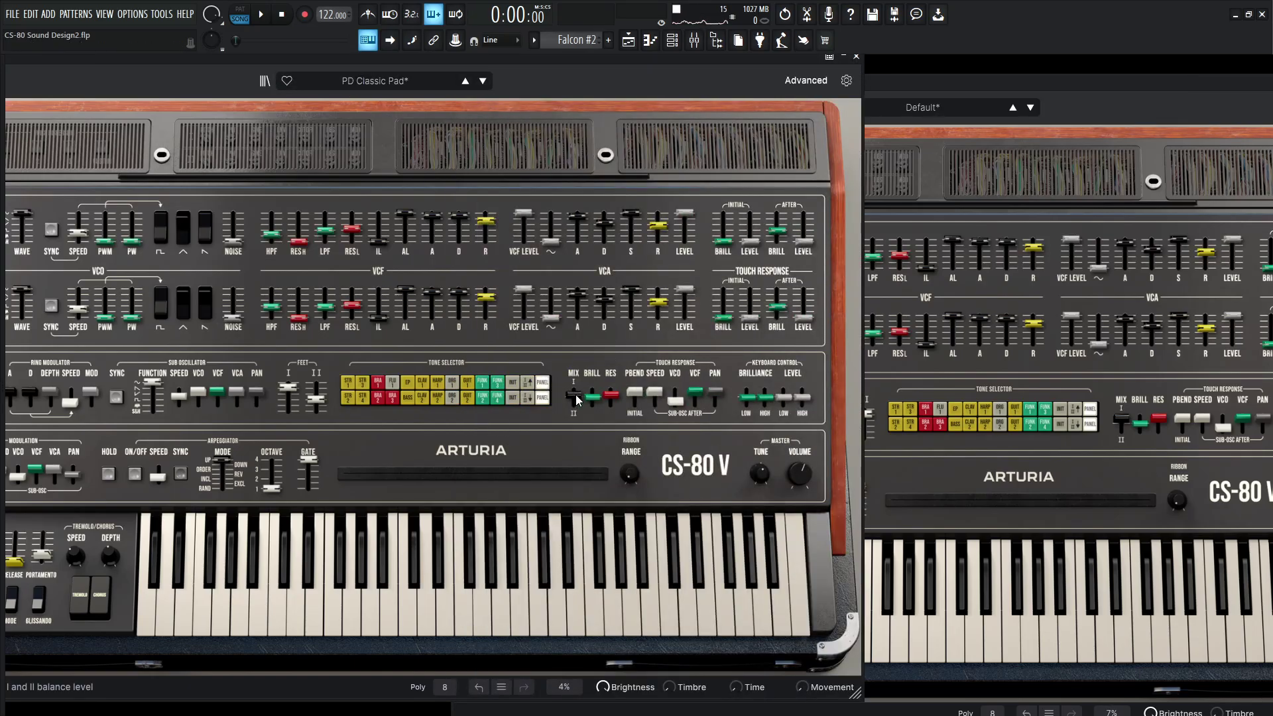
pyautogui.click(1121, 419)
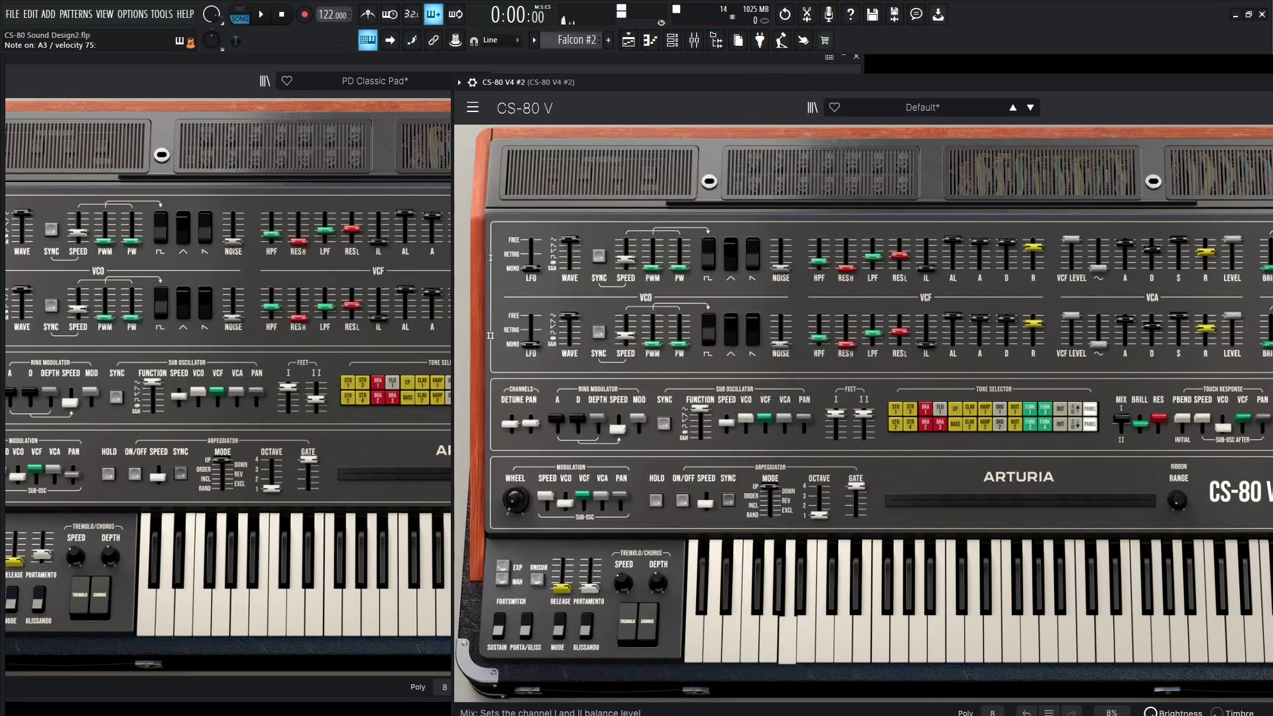
pyautogui.moveTo(1121, 418); pyautogui.dragTo(1120, 421)
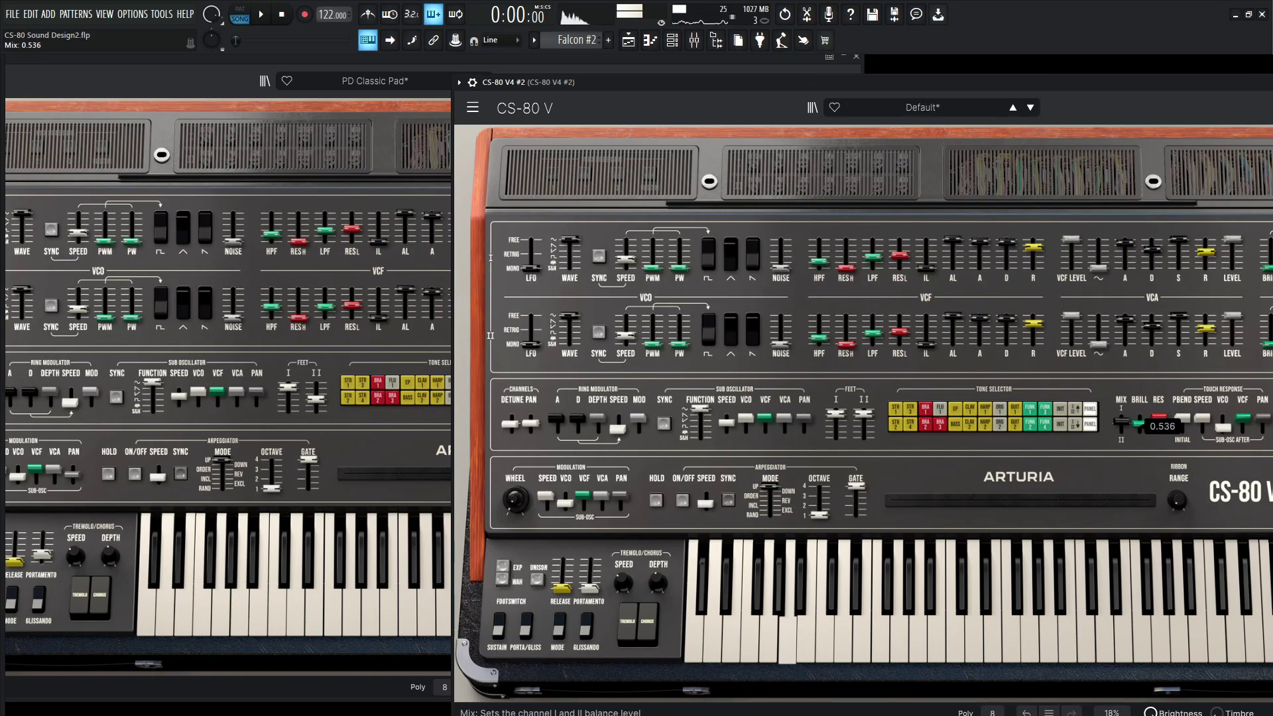
pyautogui.moveTo(1120, 421); pyautogui.dragTo(1120, 420)
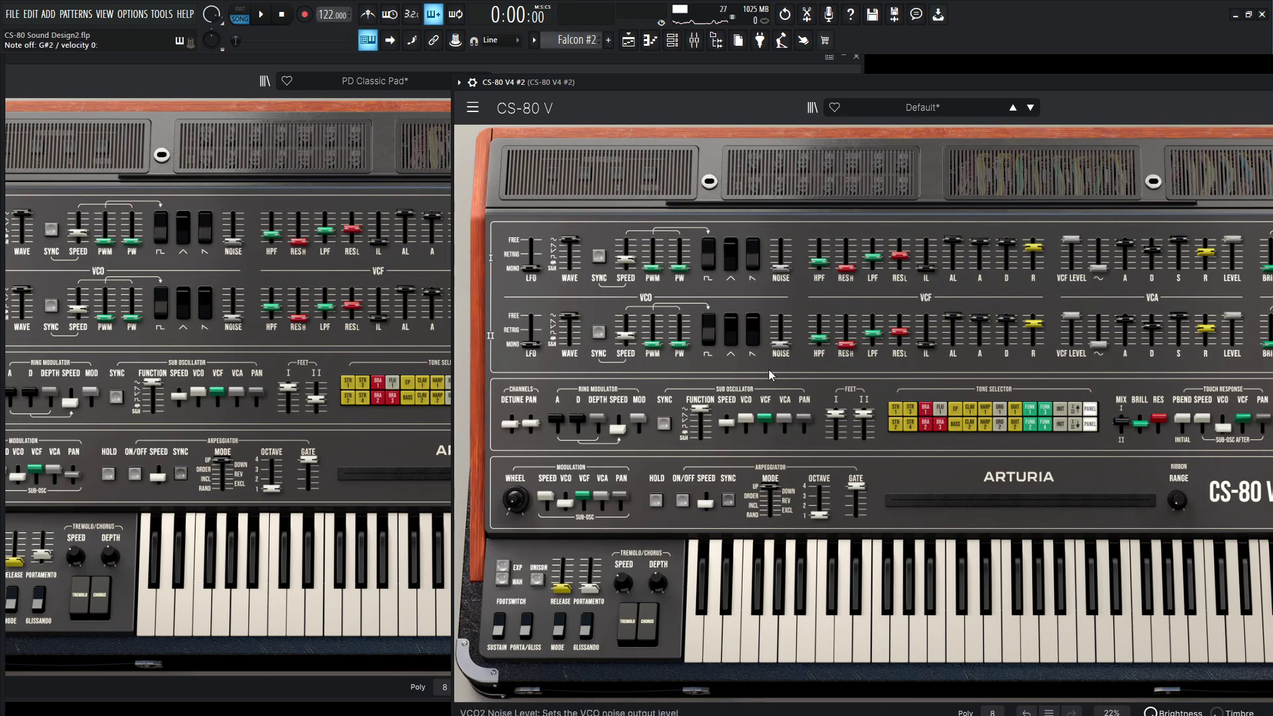
# Step: Set the second instance's channel II Feet to match PD Classic Pad's +1 octave
pyautogui.click(288, 388)
pyautogui.click(316, 397)
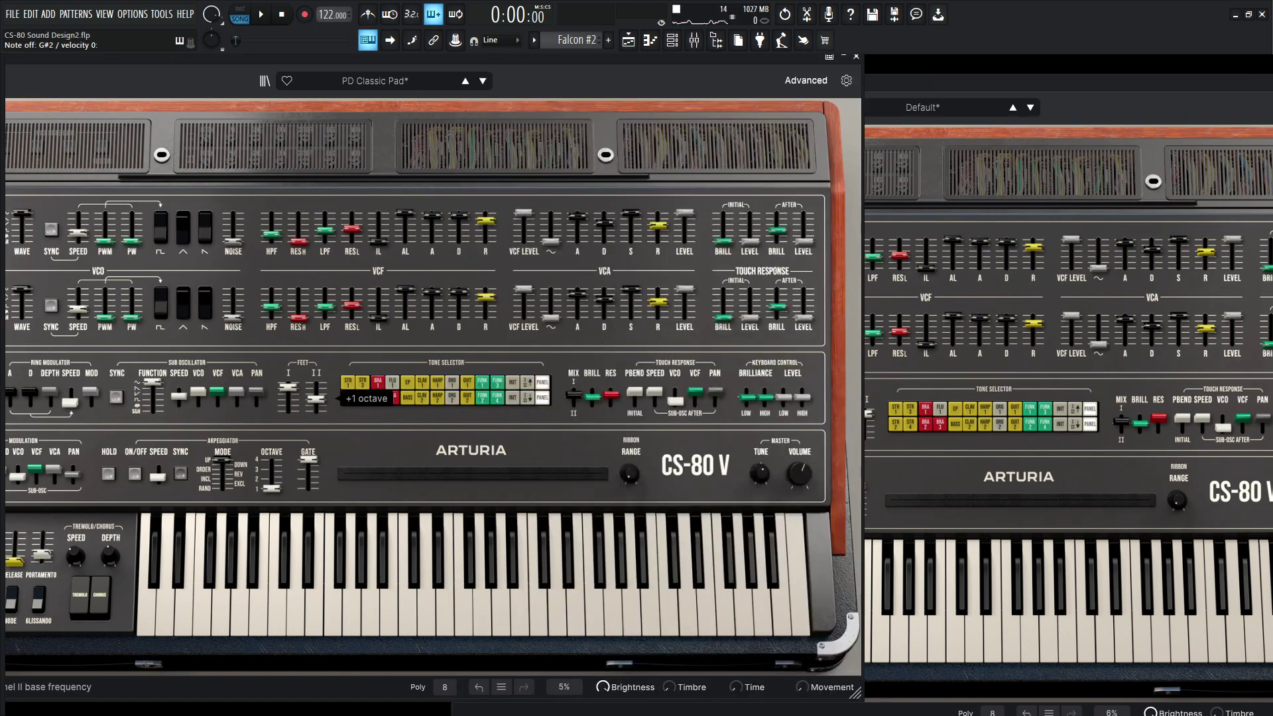
pyautogui.click(970, 468)
pyautogui.click(861, 417)
pyautogui.moveTo(864, 414); pyautogui.dragTo(867, 432)
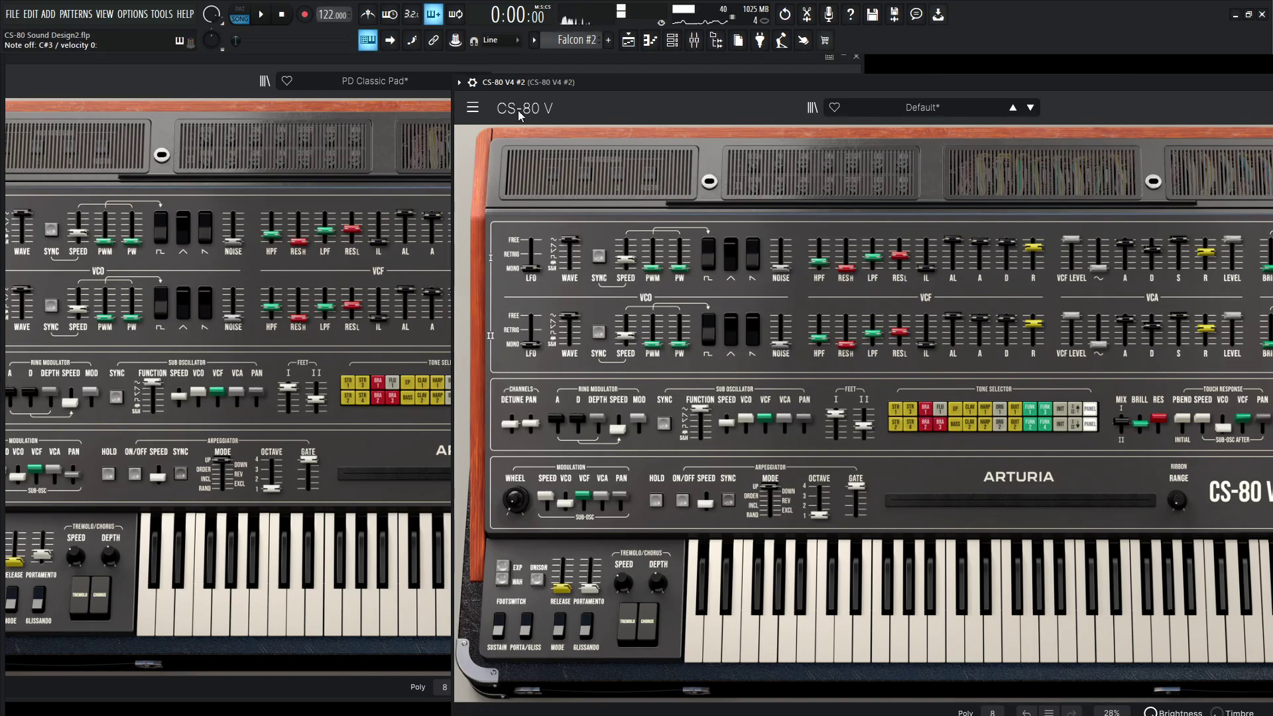
# Step: Bring PD Classic Pad fully into view as reference and set the second instance's portamento time to 0.015 s/oct
pyautogui.click(244, 63)
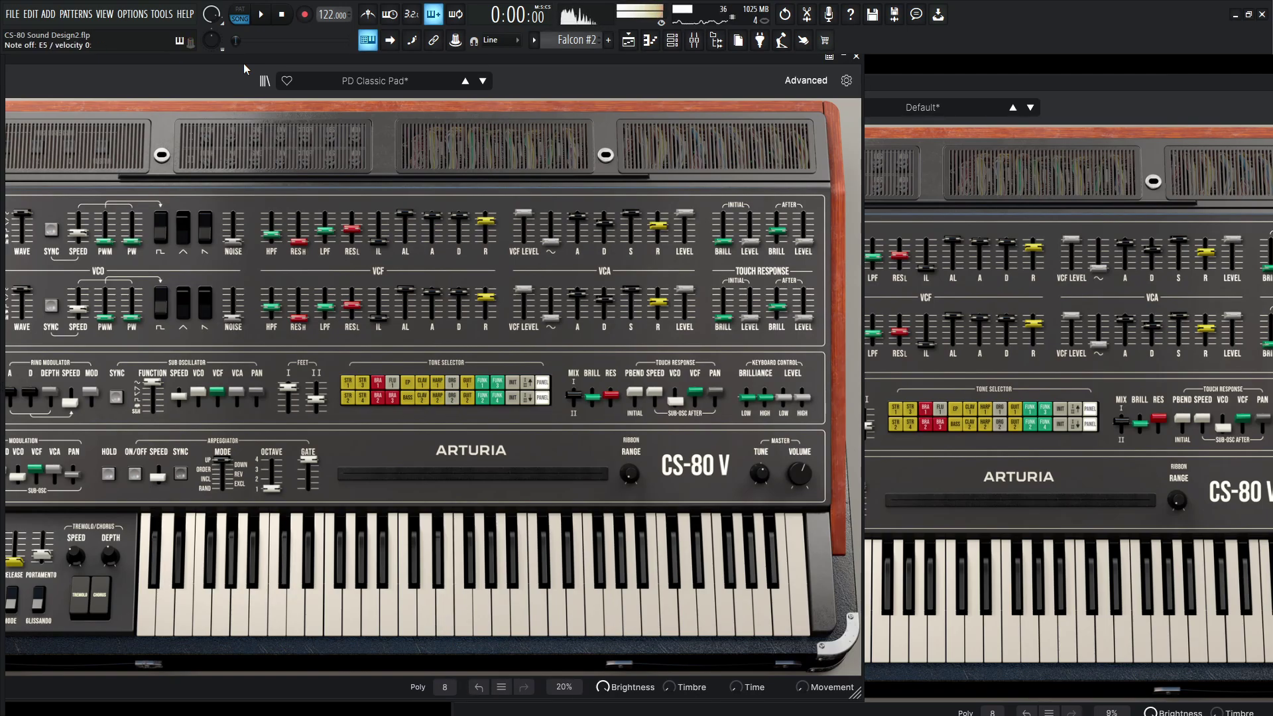
pyautogui.moveTo(477, 58); pyautogui.dragTo(586, 62)
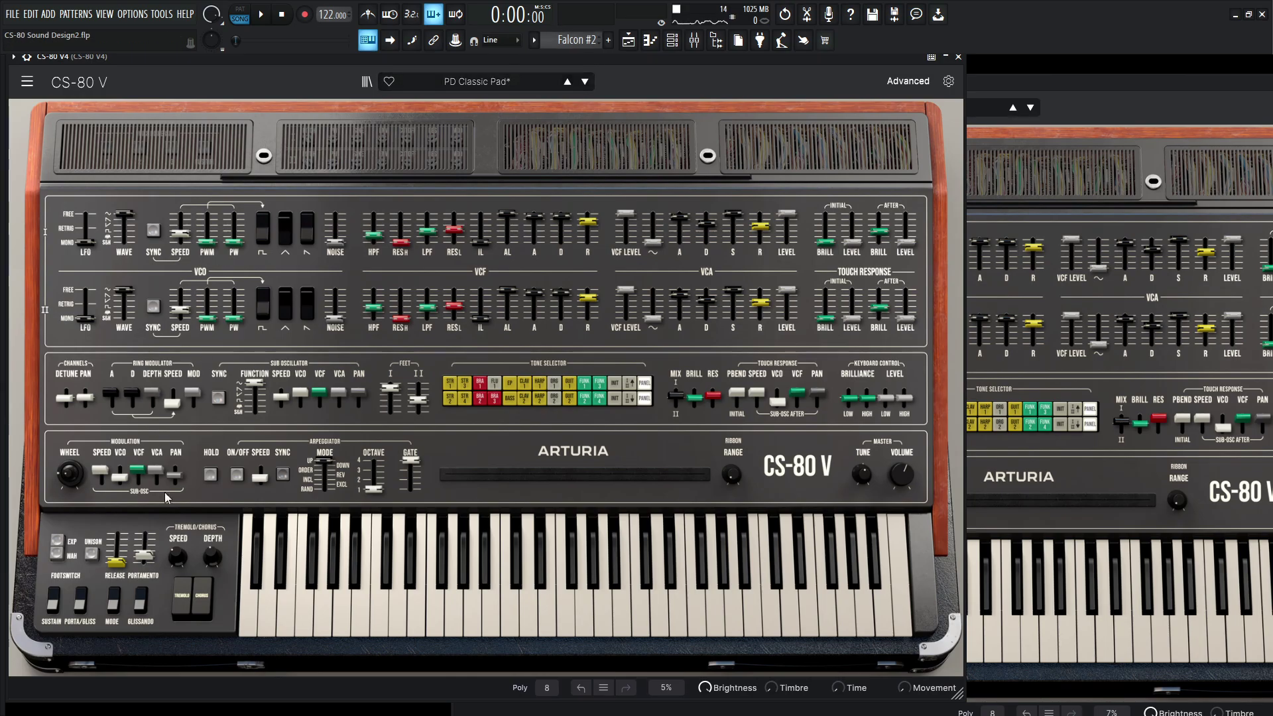
pyautogui.moveTo(144, 557); pyautogui.dragTo(144, 554)
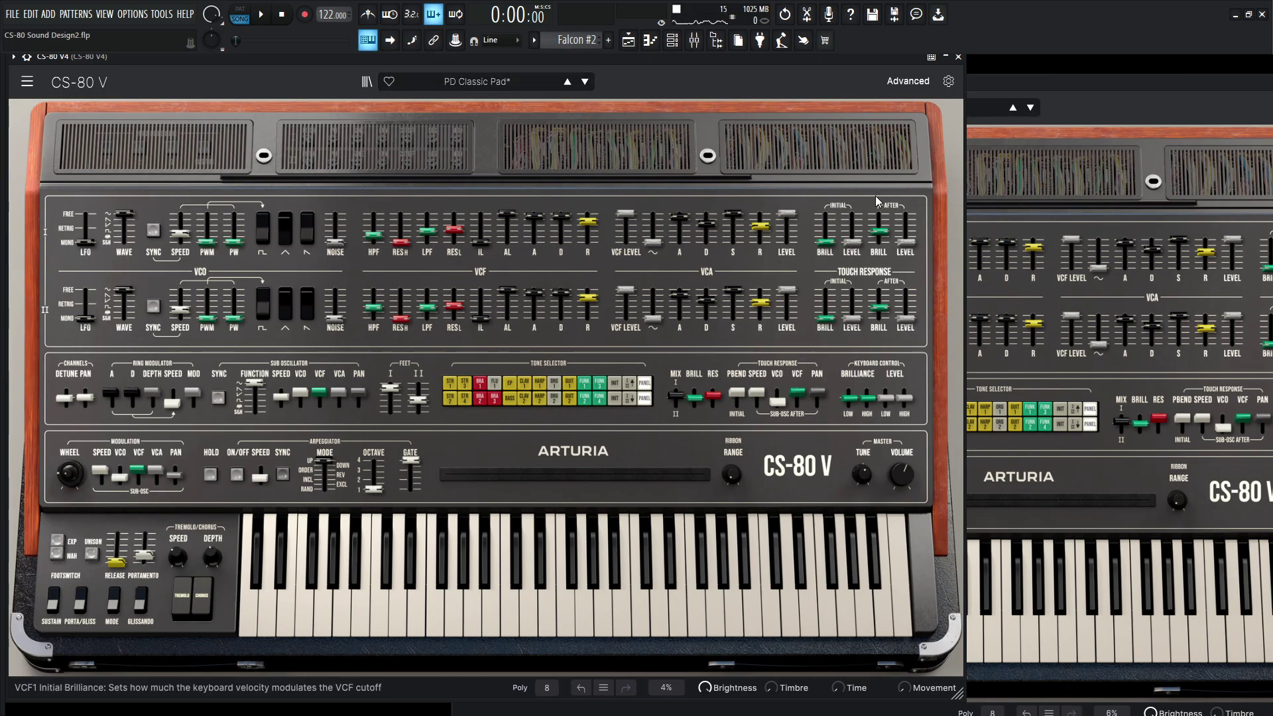
pyautogui.click(1079, 90)
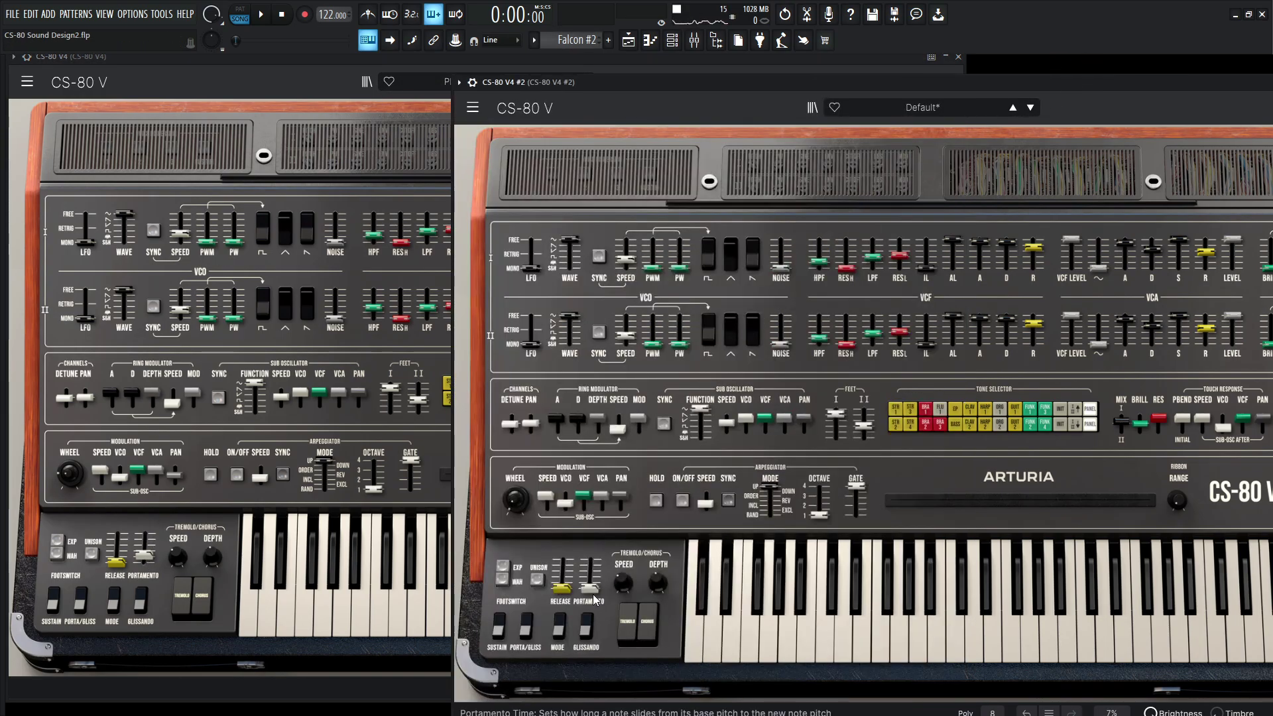
pyautogui.moveTo(589, 585)
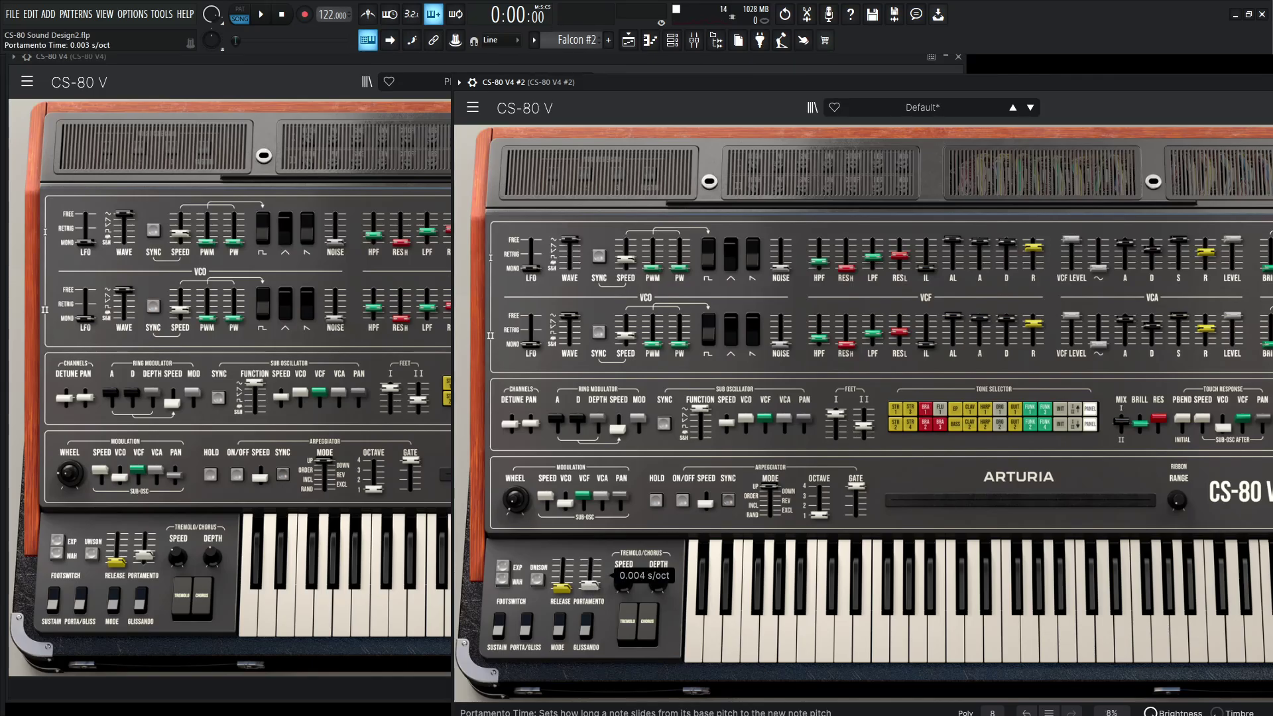
pyautogui.moveTo(589, 582); pyautogui.dragTo(590, 578)
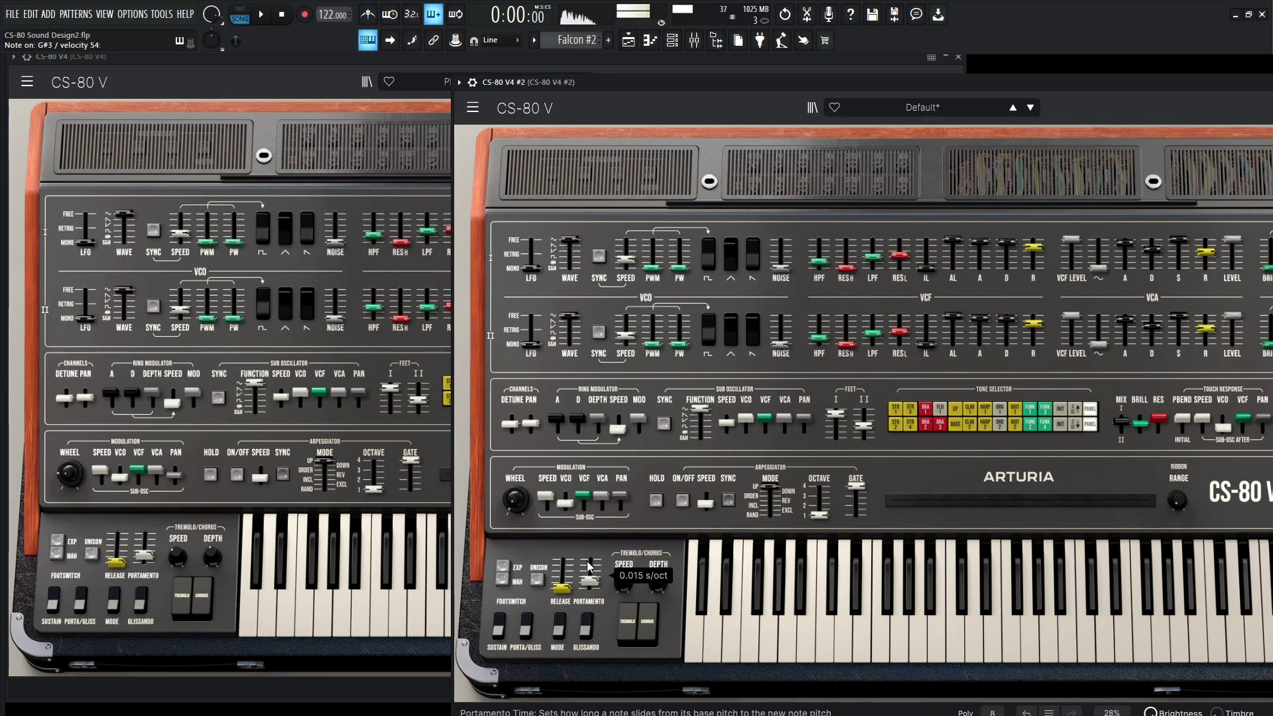
# Step: Compare PD Classic Pad's sub oscillator speed with that of the second instance
pyautogui.click(321, 83)
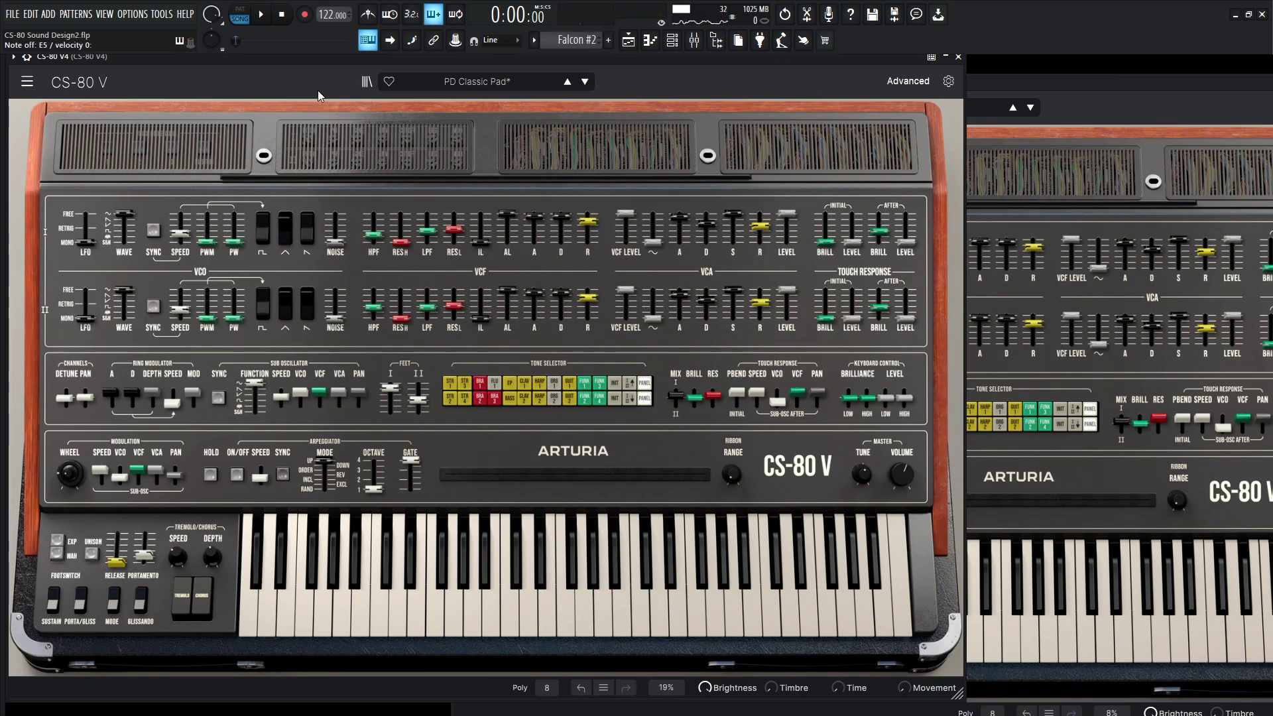
pyautogui.moveTo(284, 398); pyautogui.dragTo(284, 397)
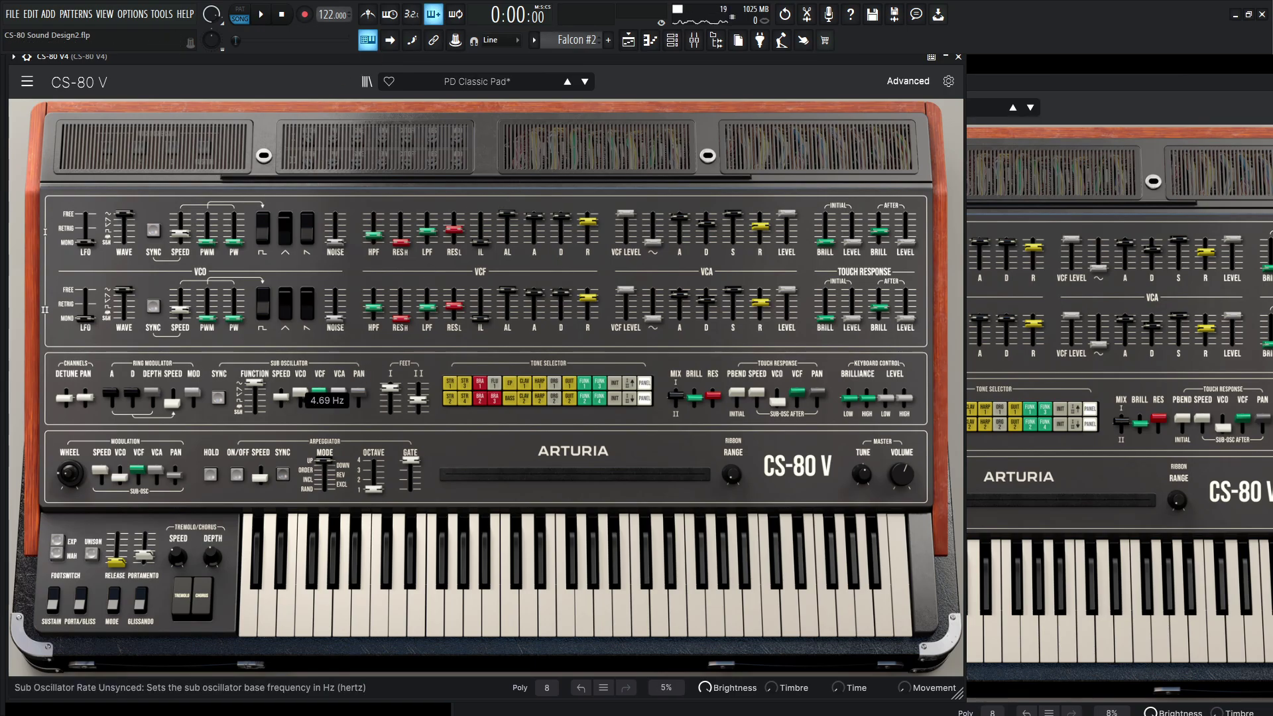
pyautogui.click(1059, 97)
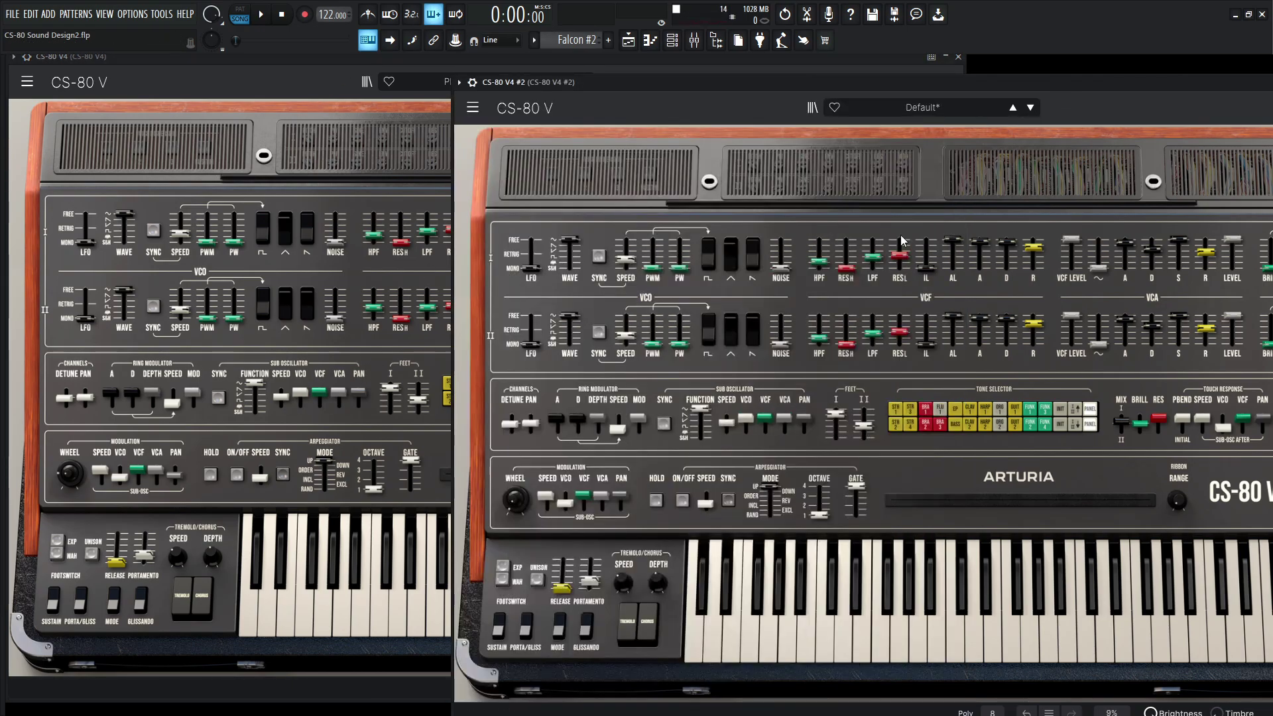
pyautogui.moveTo(727, 431)
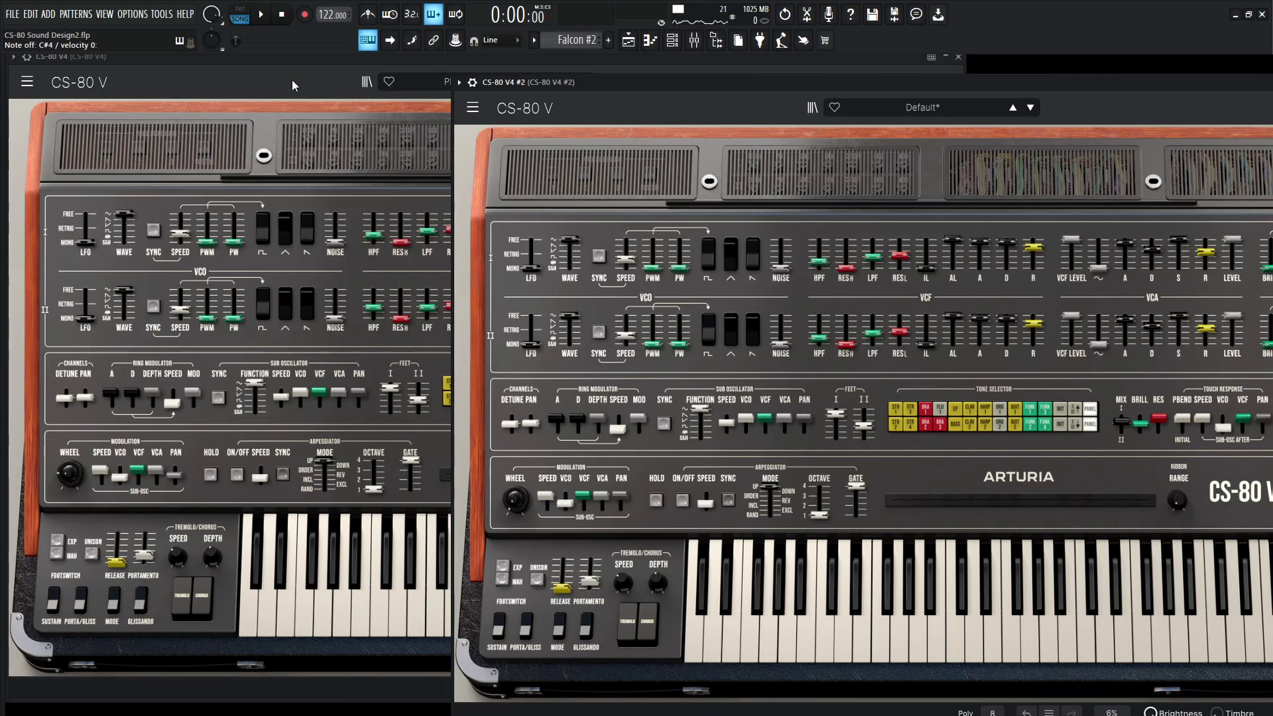
# Step: Try out PD Classic Pad's modulation wheel and reset it to 0.00
pyautogui.click(345, 394)
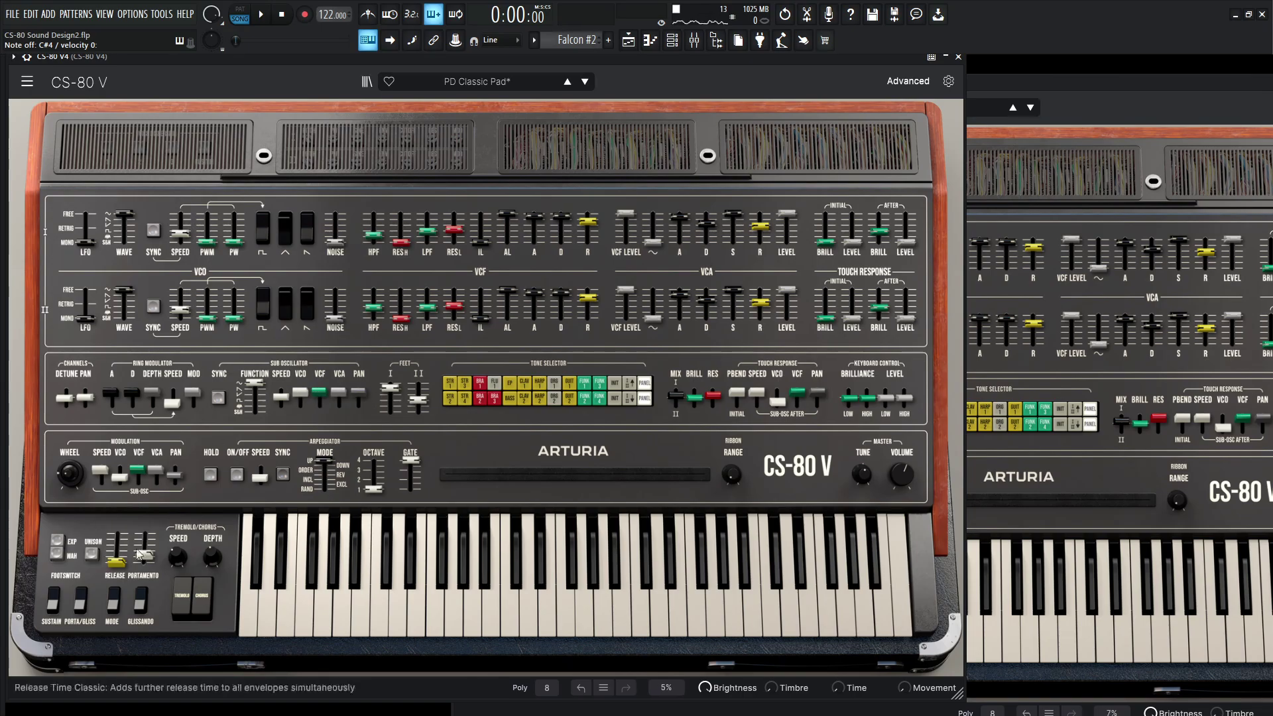
pyautogui.moveTo(70, 480)
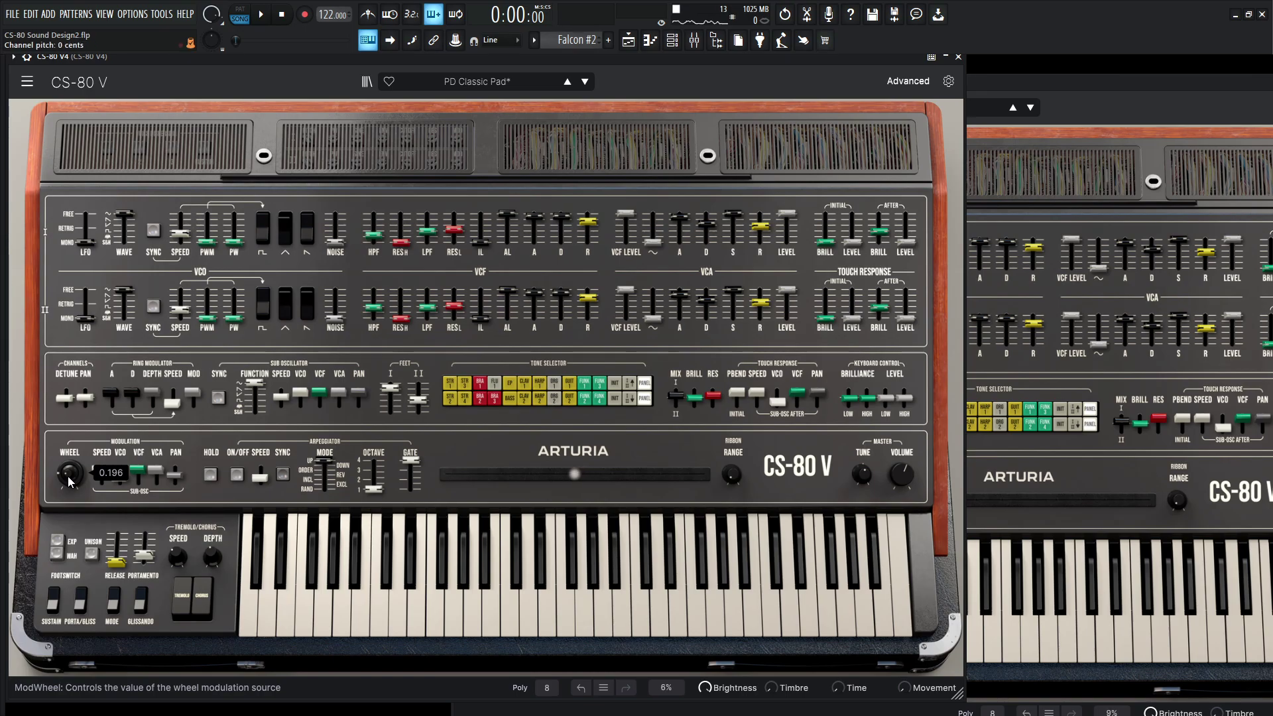
pyautogui.scroll(5, 70, 480)
pyautogui.doubleClick(71, 474)
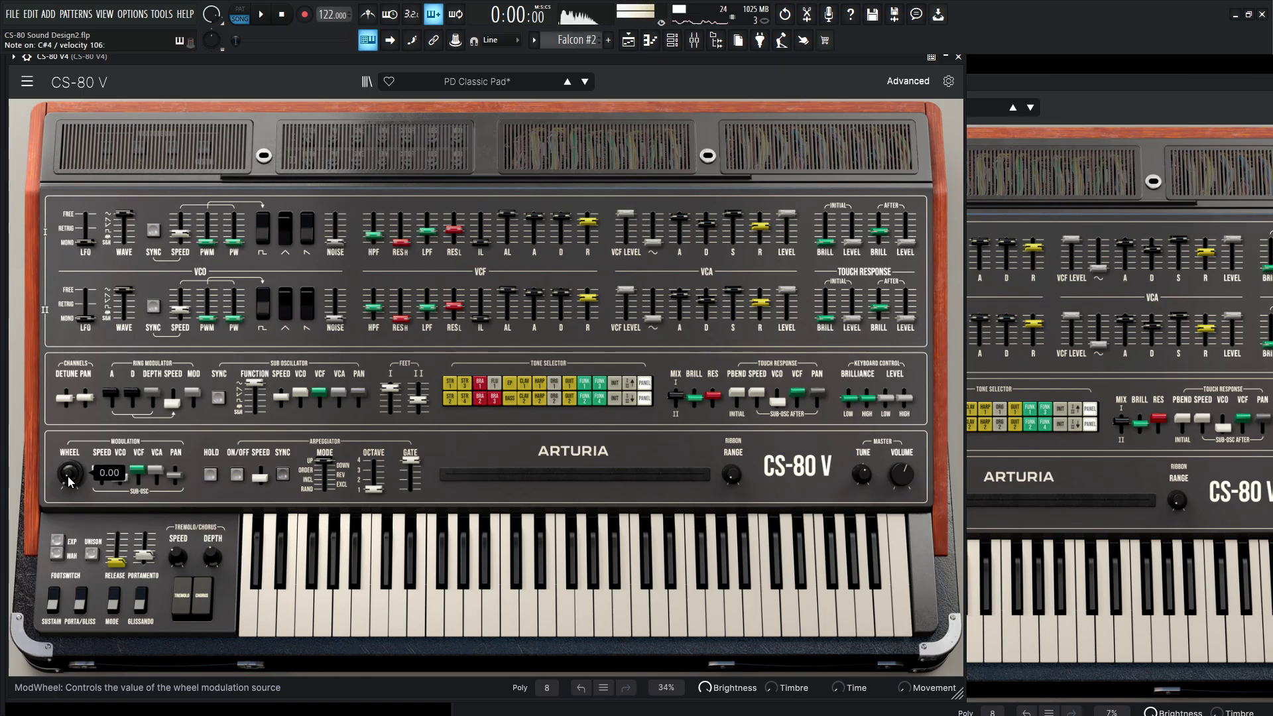
# Step: Adjust the second instance's modulation wheel Pan amount towards PD Classic Pad's 0.464
pyautogui.click(1106, 110)
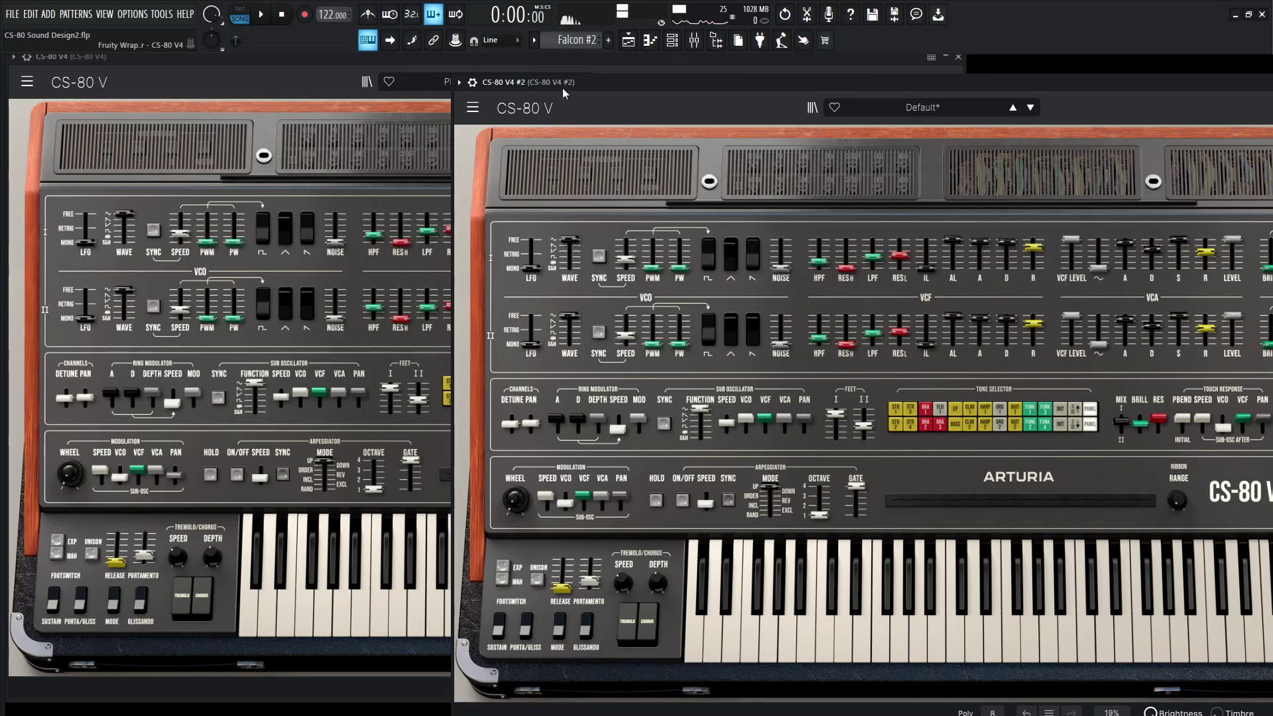
pyautogui.click(304, 80)
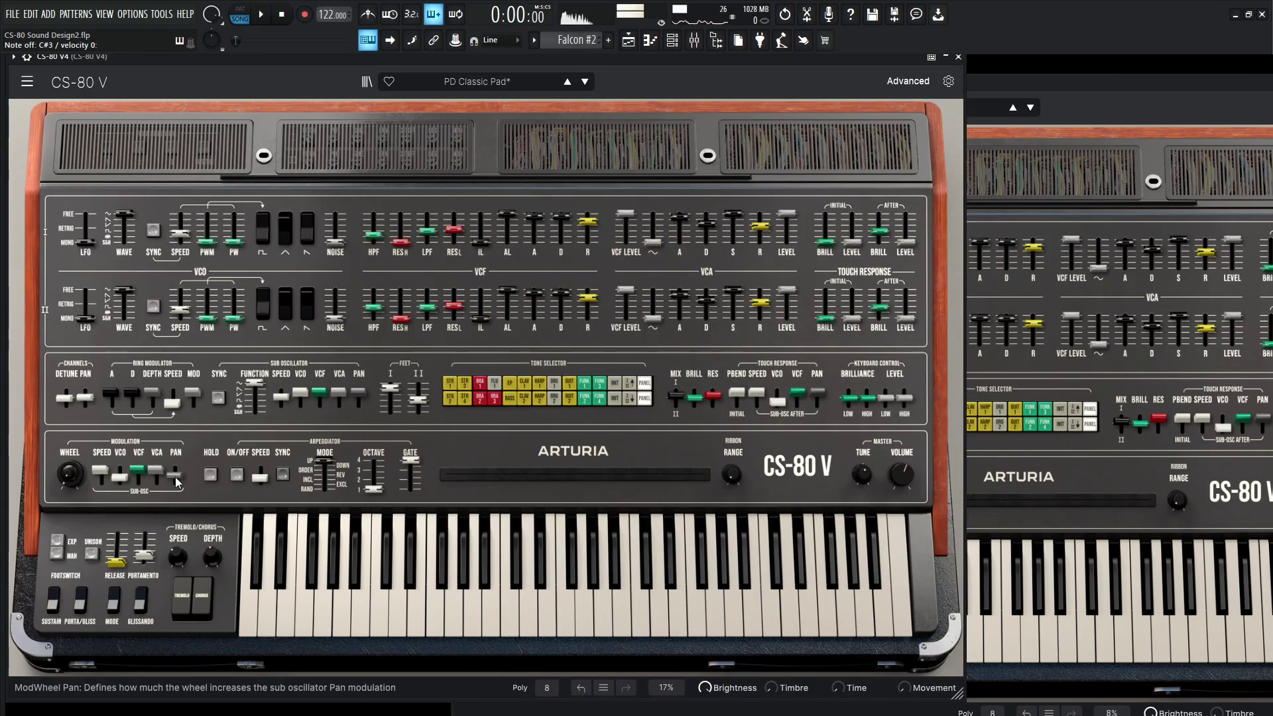
pyautogui.moveTo(175, 474)
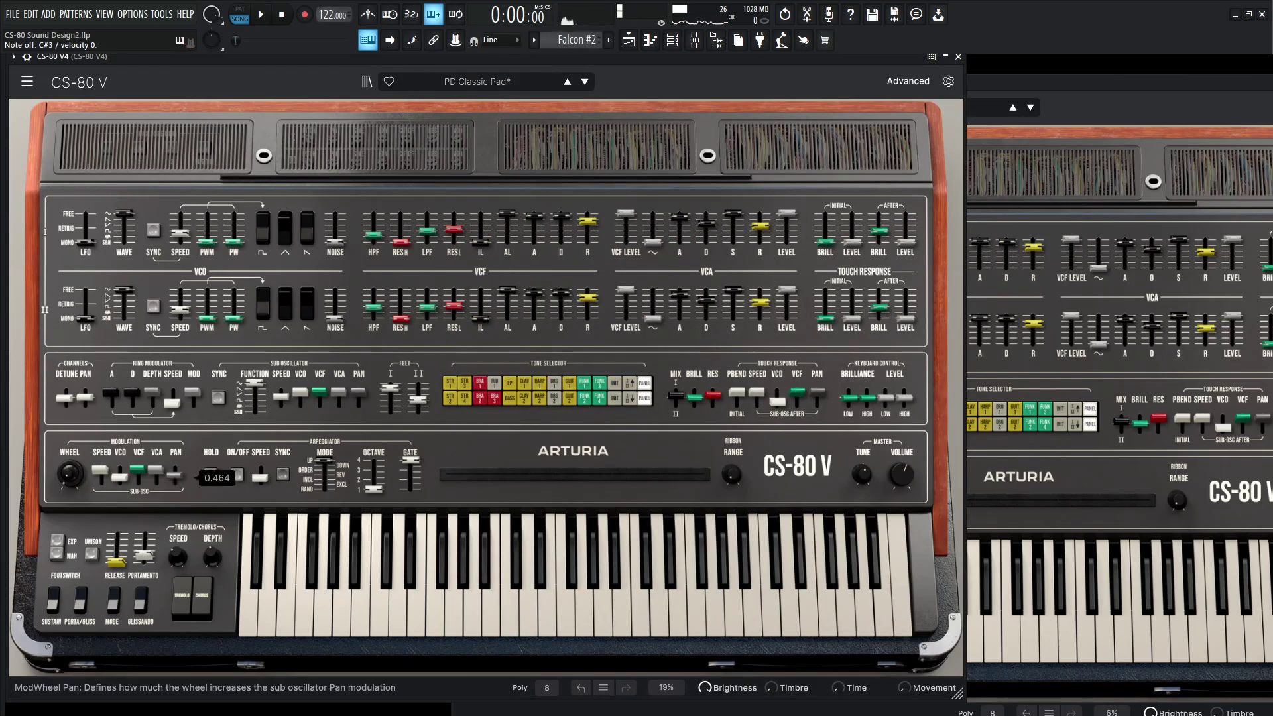
pyautogui.click(1074, 116)
pyautogui.moveTo(619, 497)
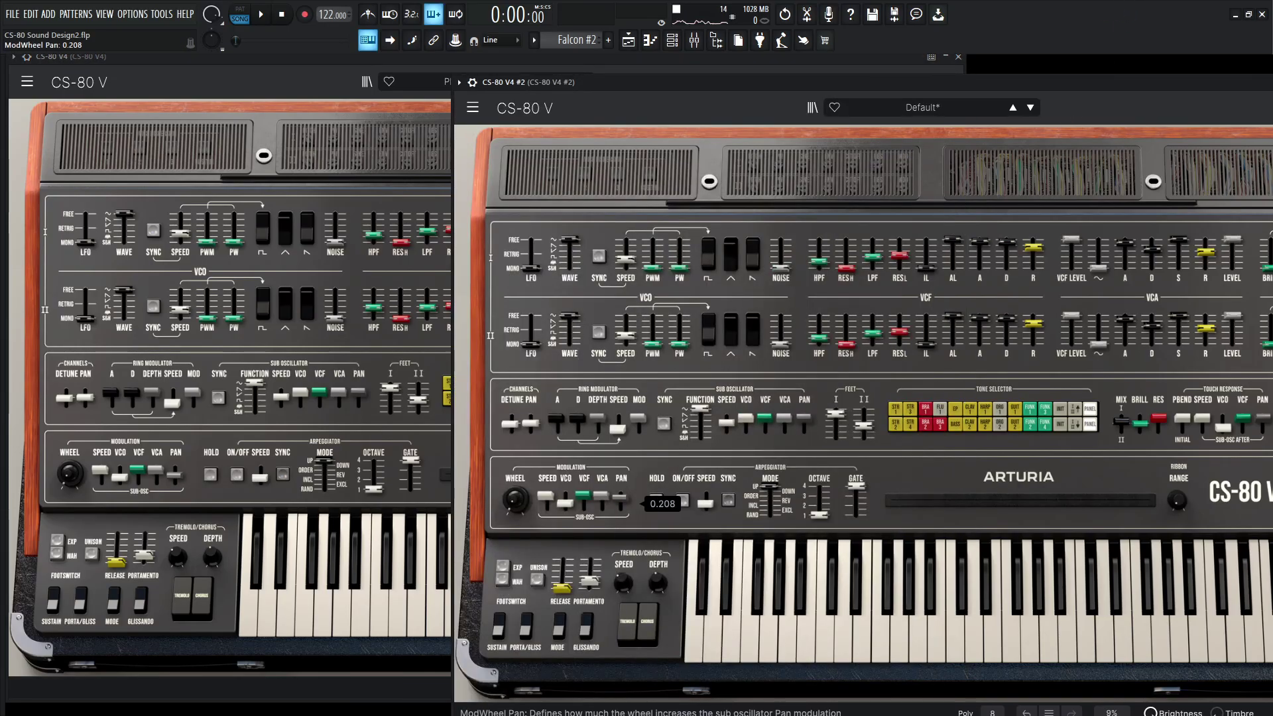
pyautogui.moveTo(620, 496)
pyautogui.mouseDown()
pyautogui.moveTo(620, 482)
pyautogui.moveTo(619, 499)
pyautogui.mouseUp()
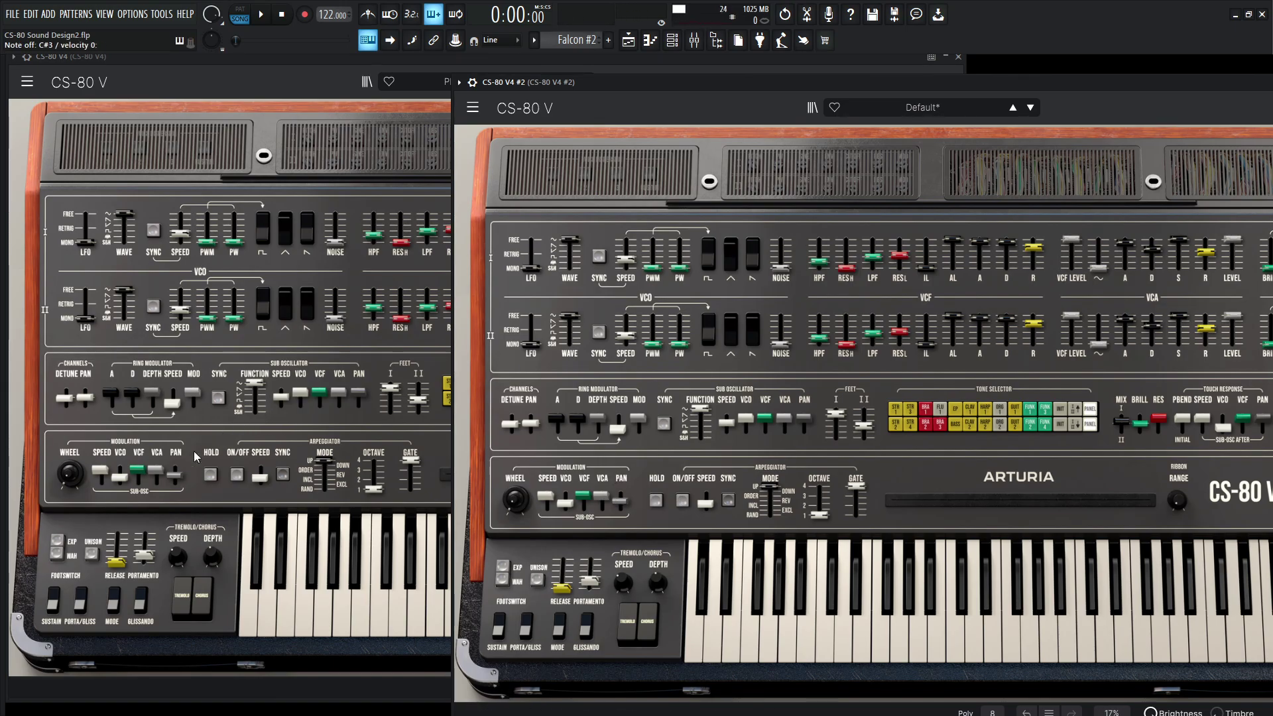
# Step: Check PD Classic Pad's modulation wheel VCO amount and compare the sound of both instances
pyautogui.moveTo(121, 479); pyautogui.dragTo(121, 478)
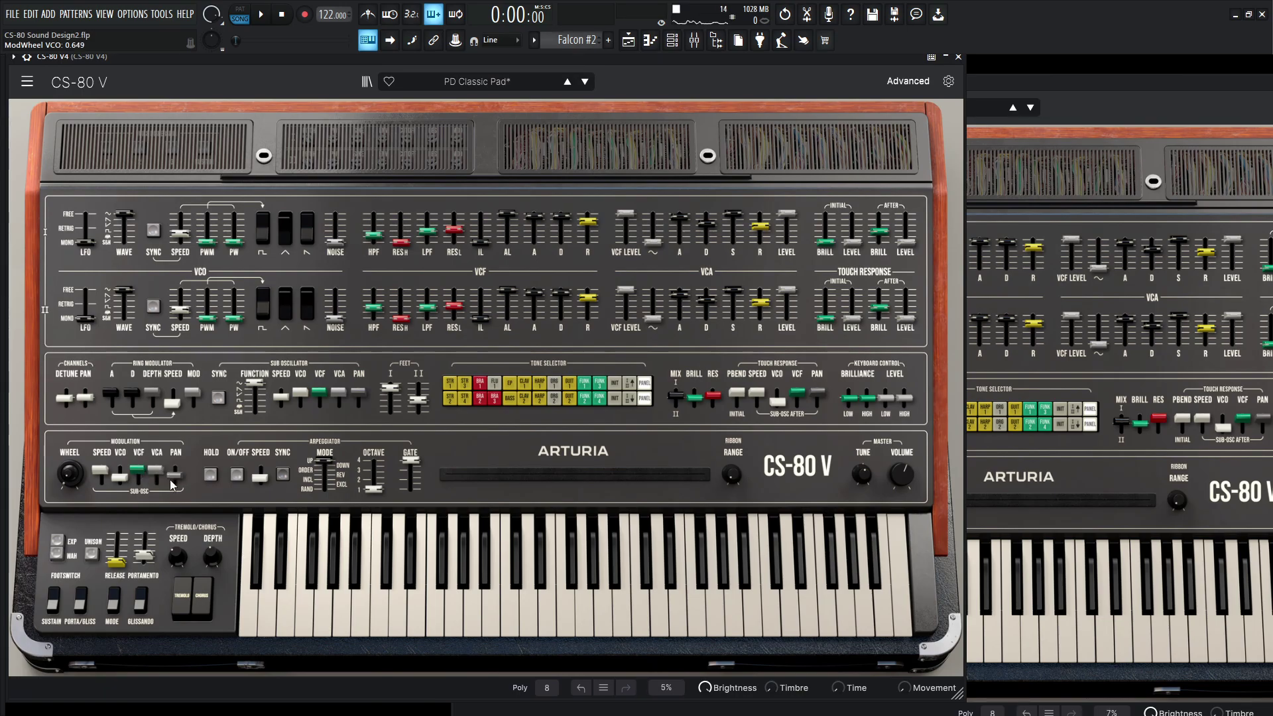
pyautogui.click(1105, 85)
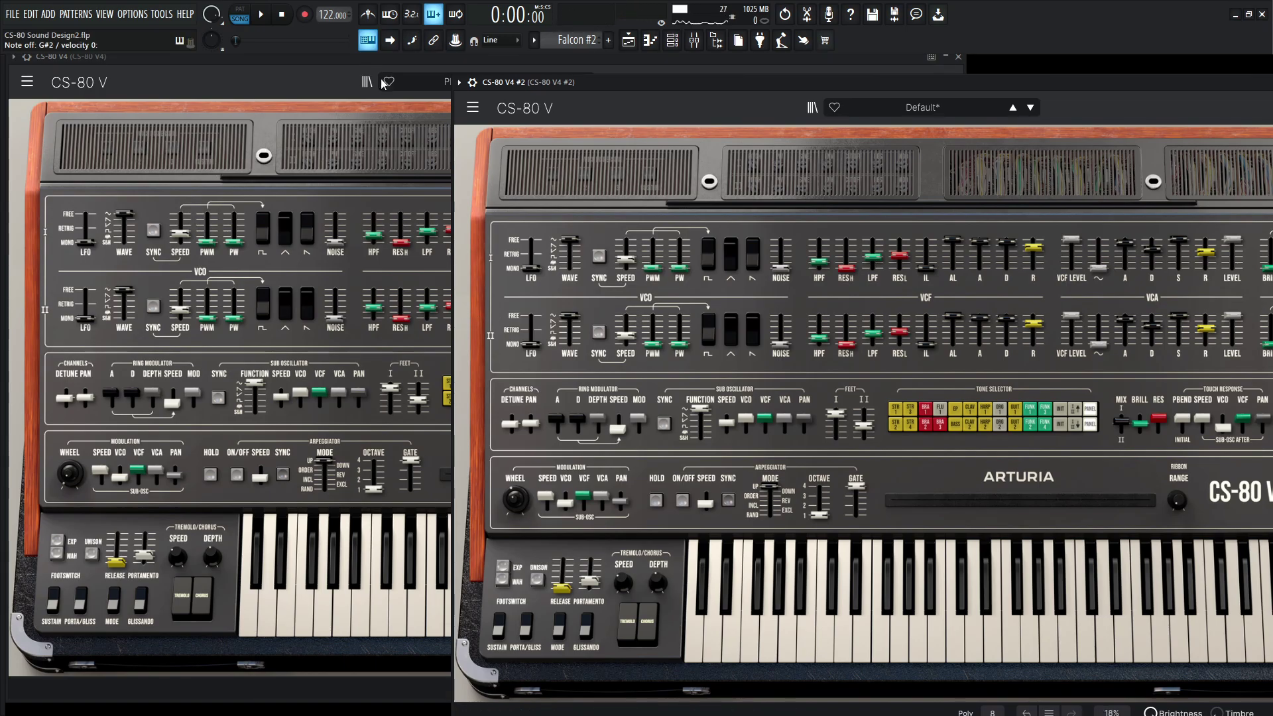
pyautogui.click(290, 97)
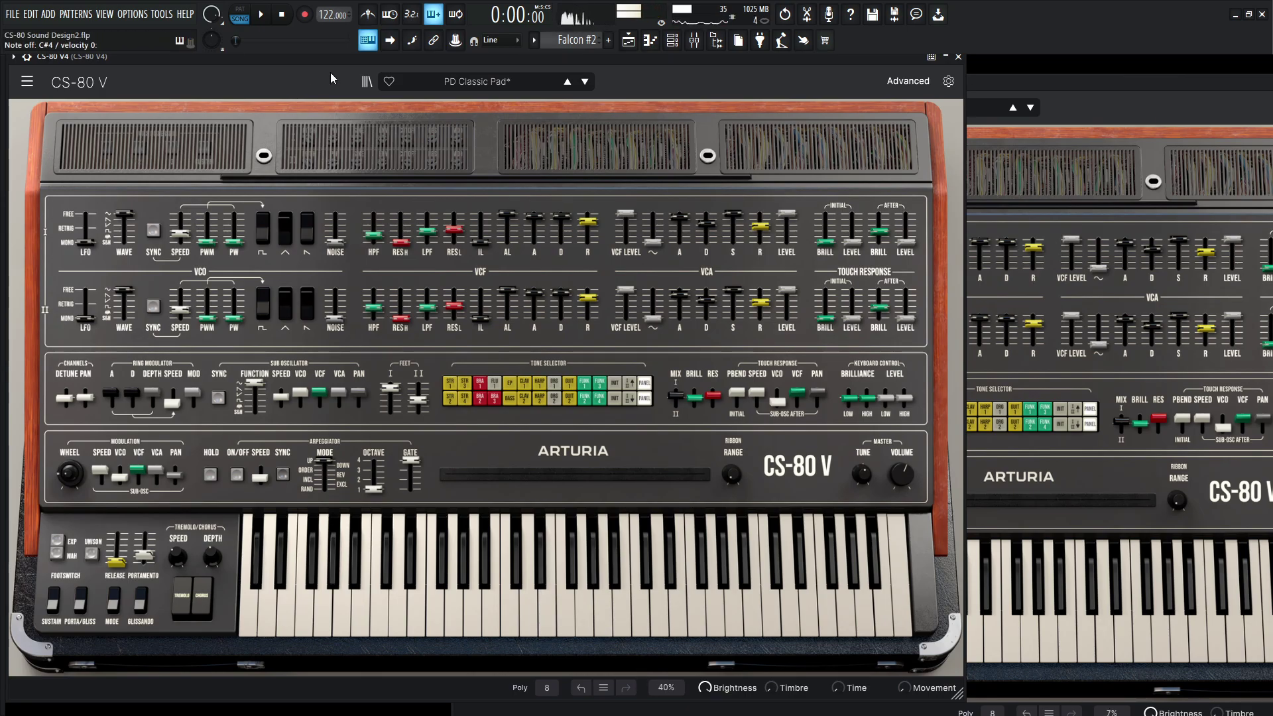
pyautogui.click(1137, 106)
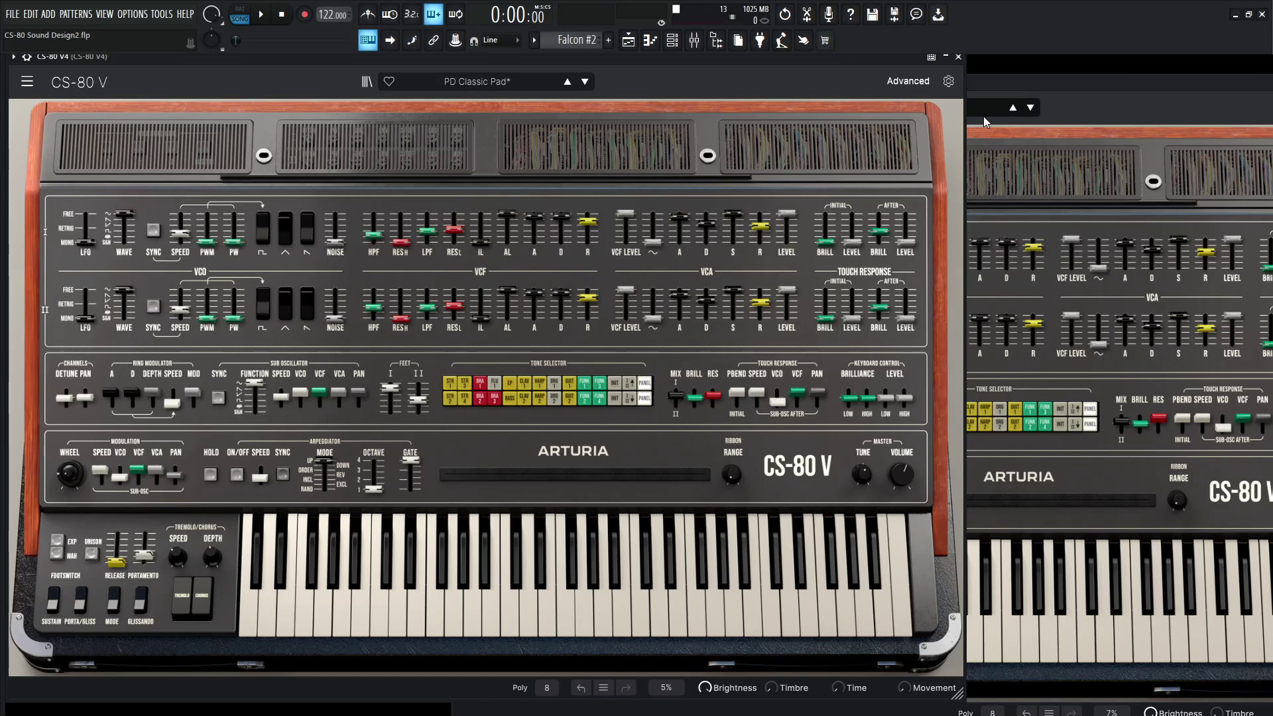
# Step: Open PD Classic Pad's advanced effects settings, switch its effects on and compare with the second instance
pyautogui.click(913, 81)
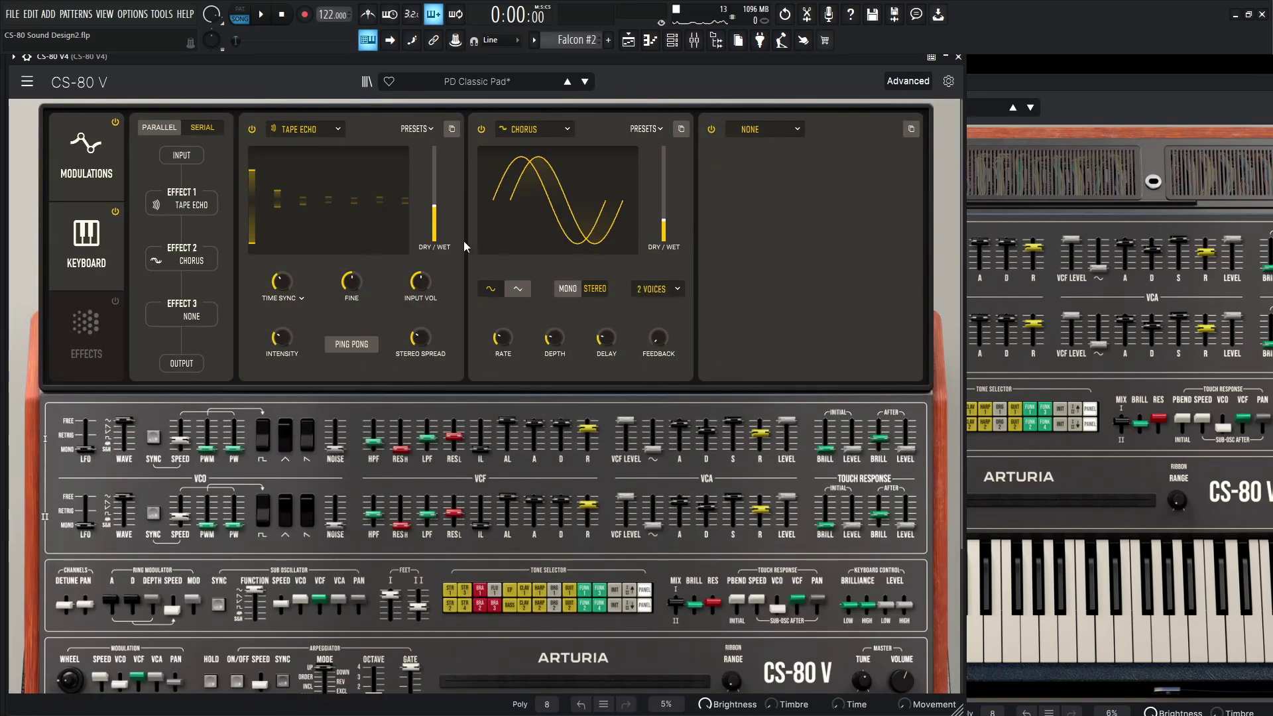
pyautogui.click(116, 304)
pyautogui.click(1109, 105)
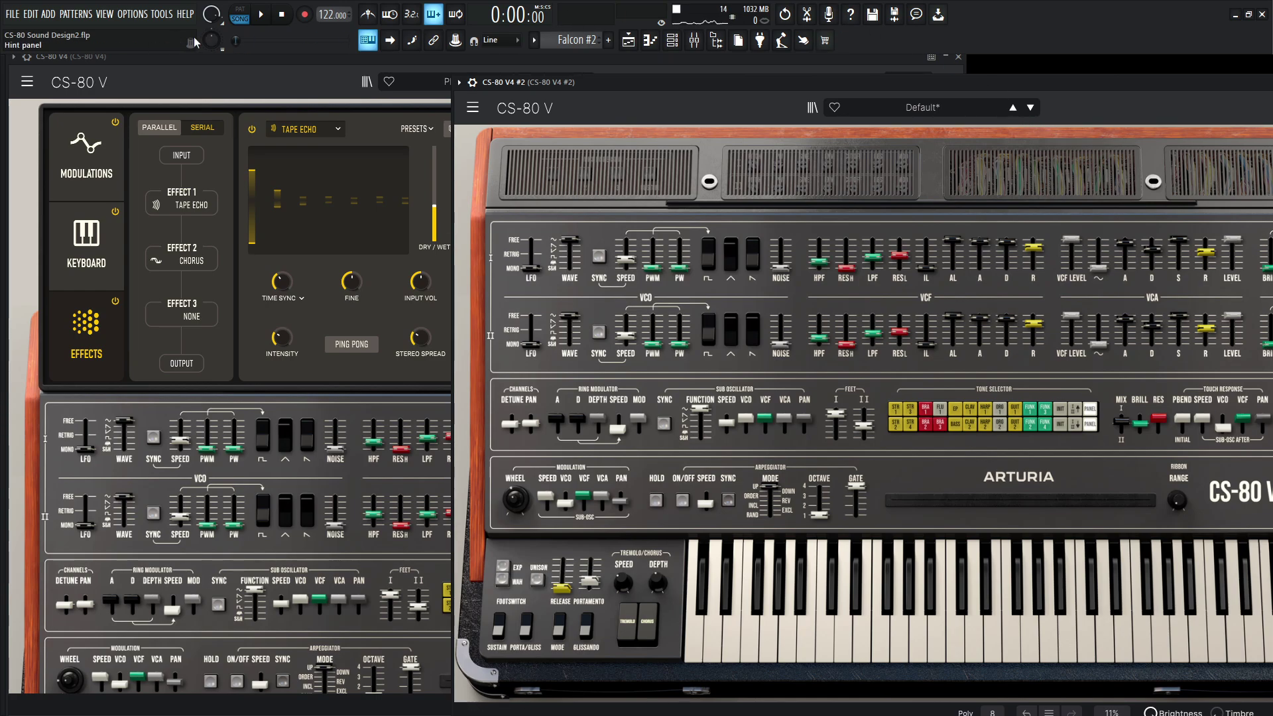
pyautogui.click(238, 72)
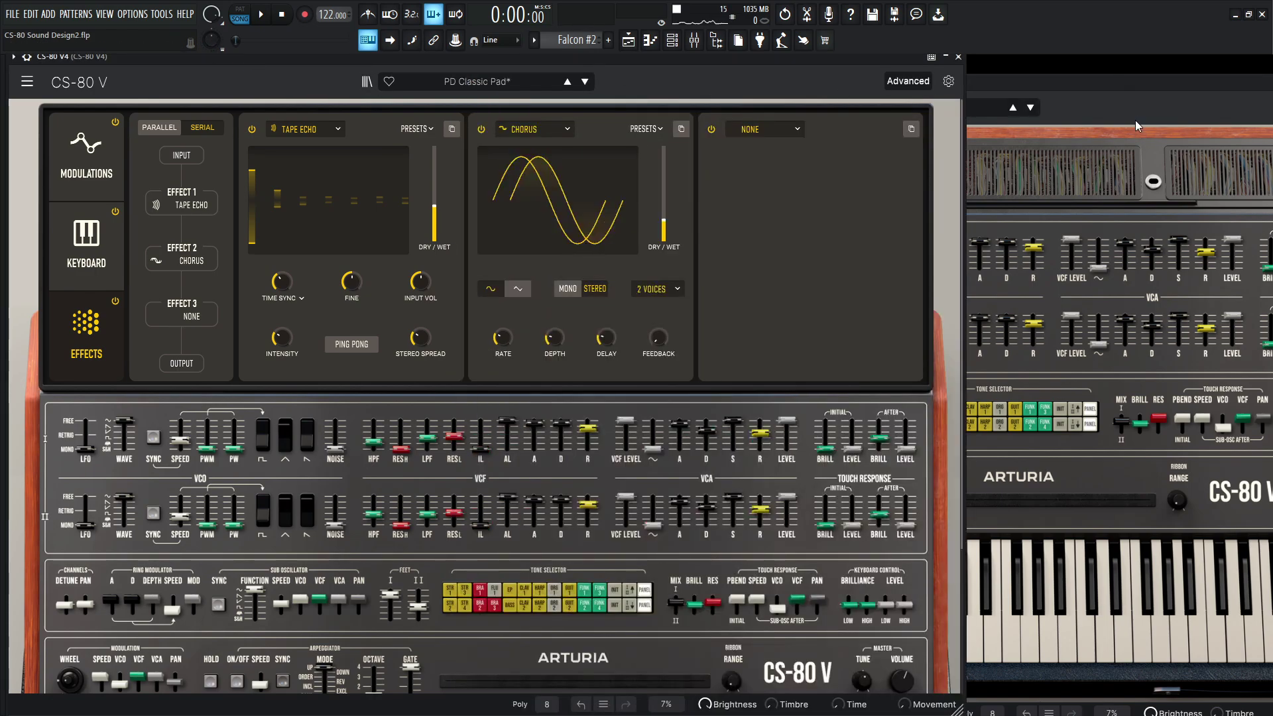
# Step: Open the second instance's advanced effects settings with its window placed beside PD Classic Pad
pyautogui.click(1120, 86)
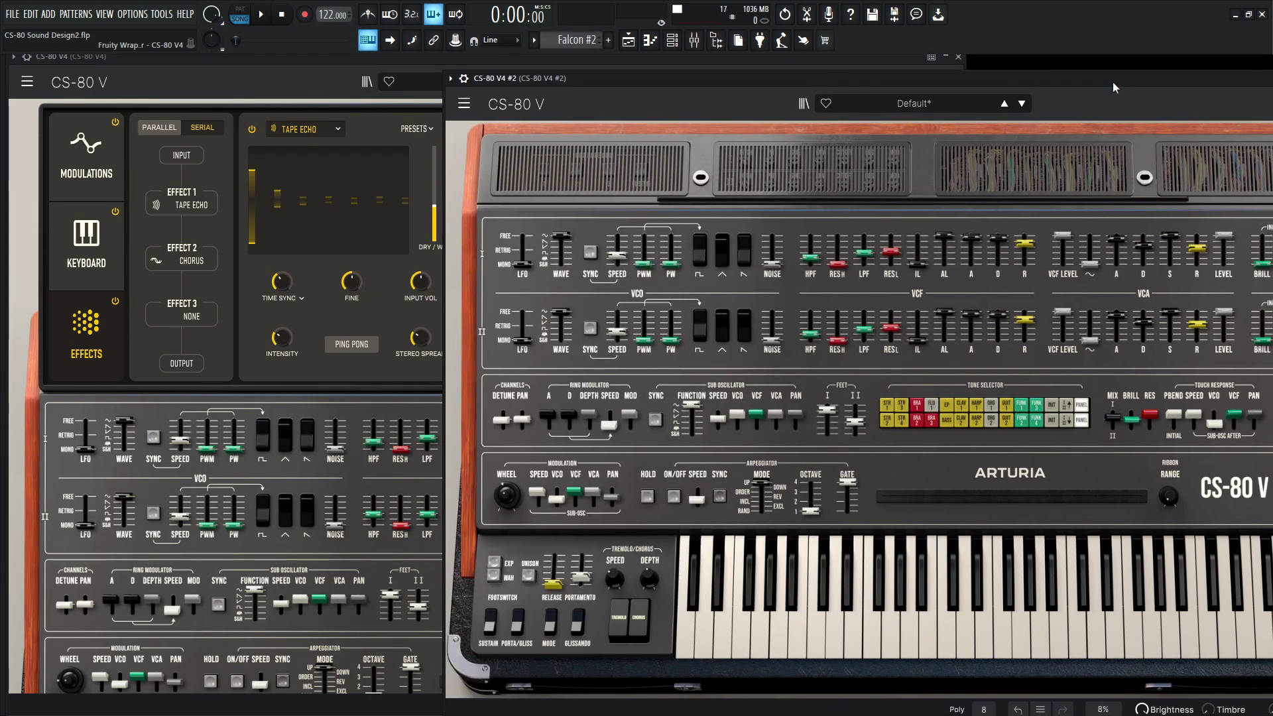
pyautogui.moveTo(1112, 81); pyautogui.dragTo(1073, 77)
pyautogui.click(1132, 107)
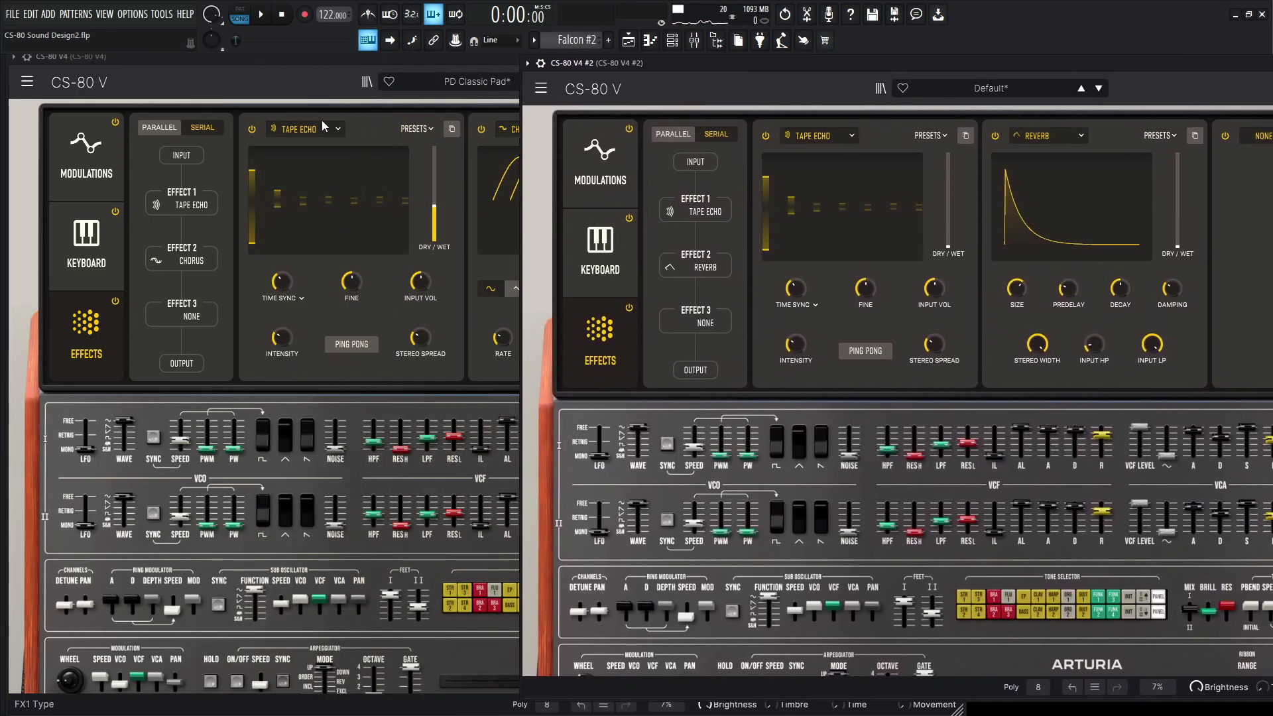
# Step: Compare the Tape Echo settings of both instances and set the second instance's Tape Echo Dry/Wet to about 36.4 %
pyautogui.click(281, 282)
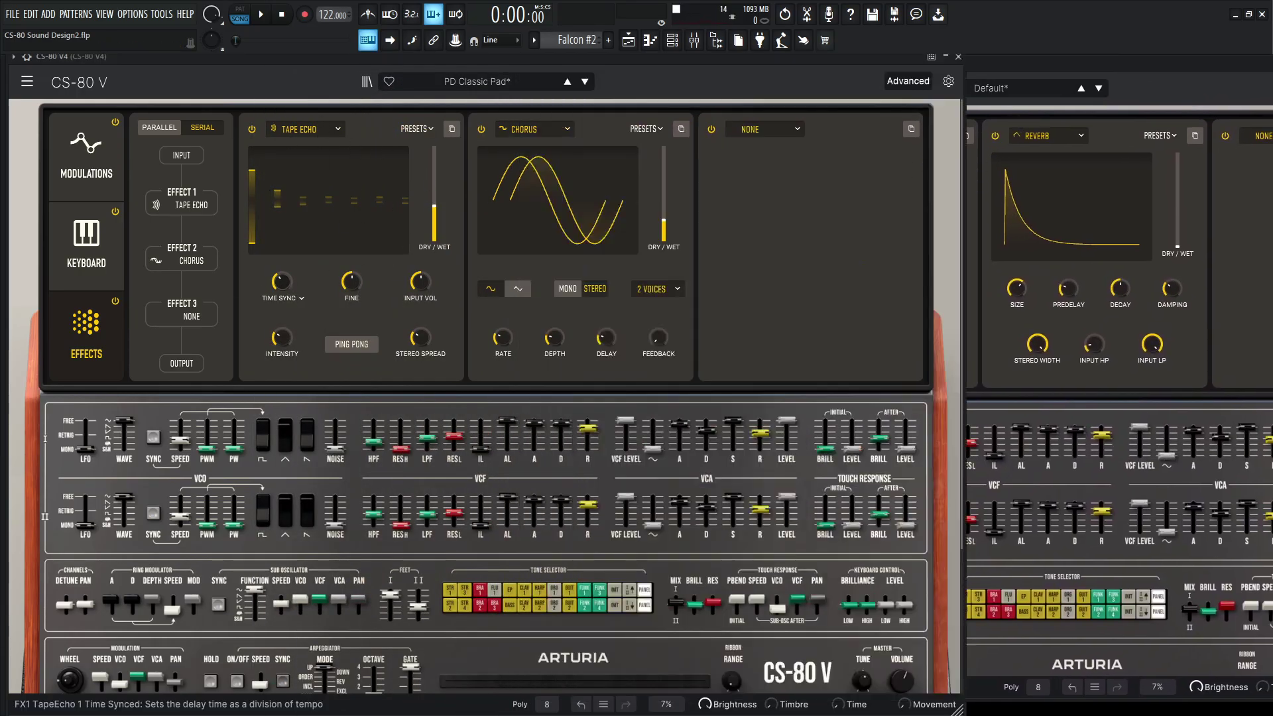
pyautogui.click(1170, 83)
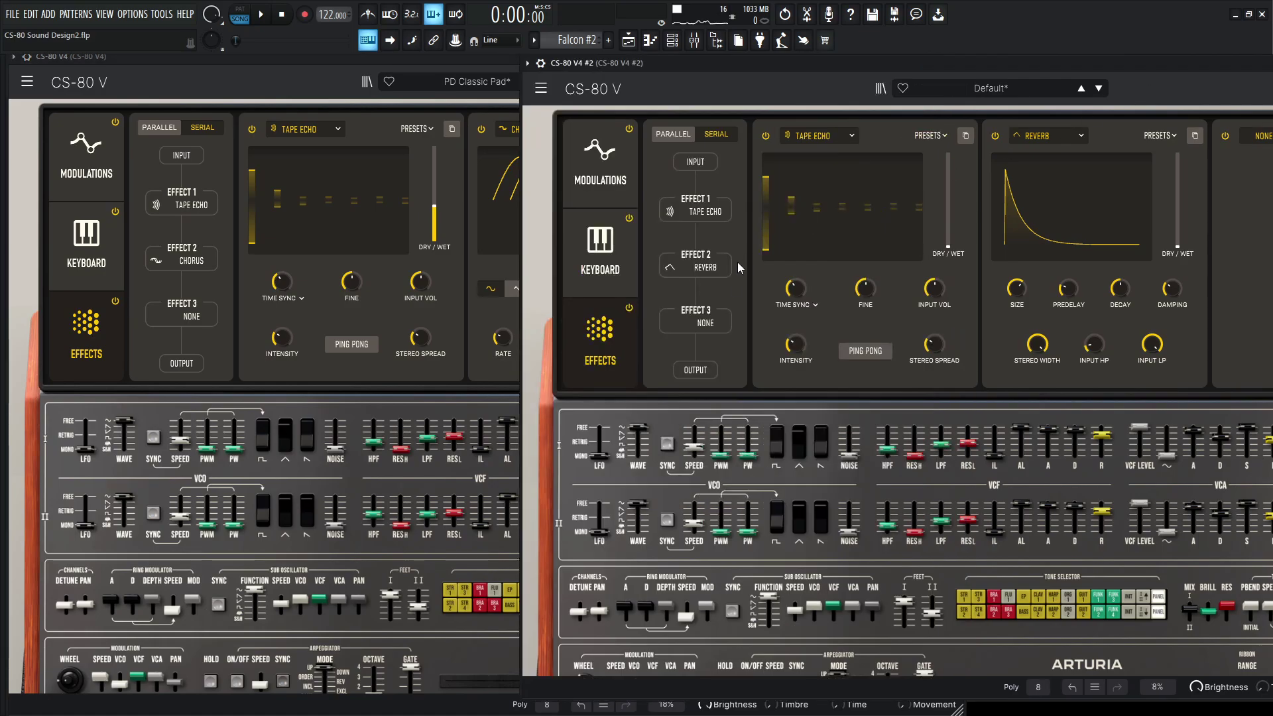
pyautogui.click(302, 358)
pyautogui.click(1052, 384)
pyautogui.click(314, 285)
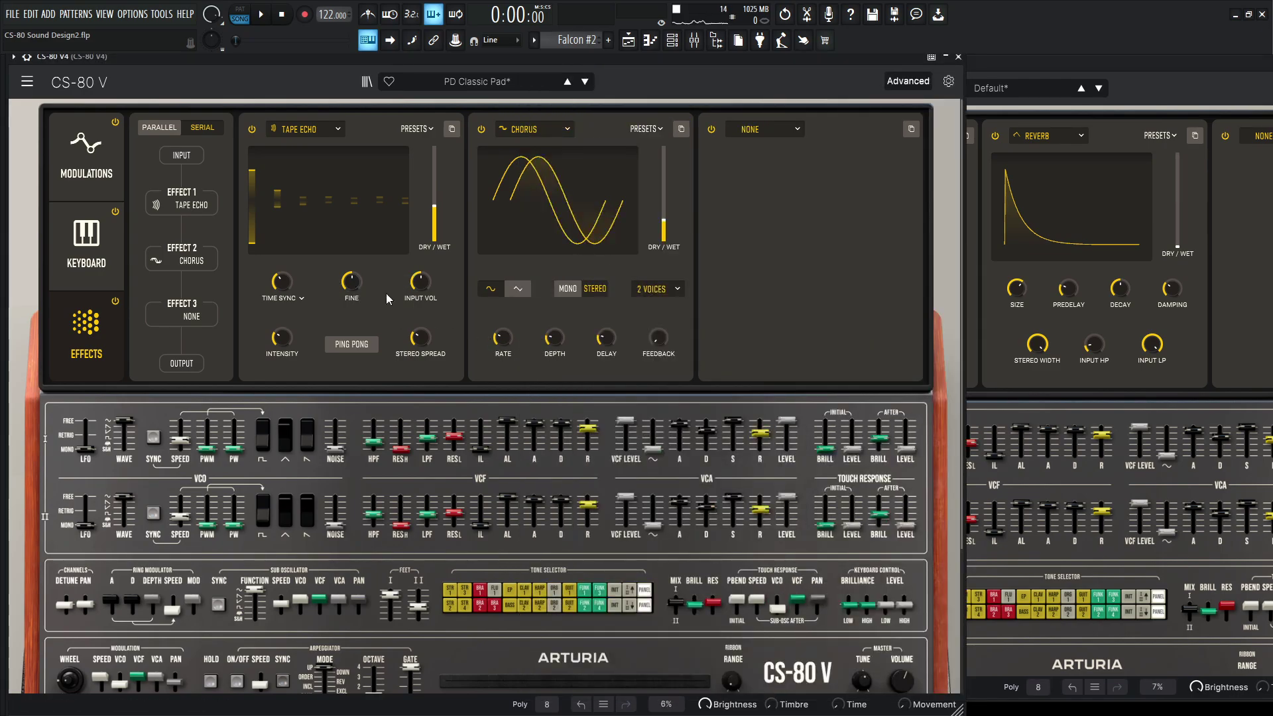
pyautogui.click(1200, 358)
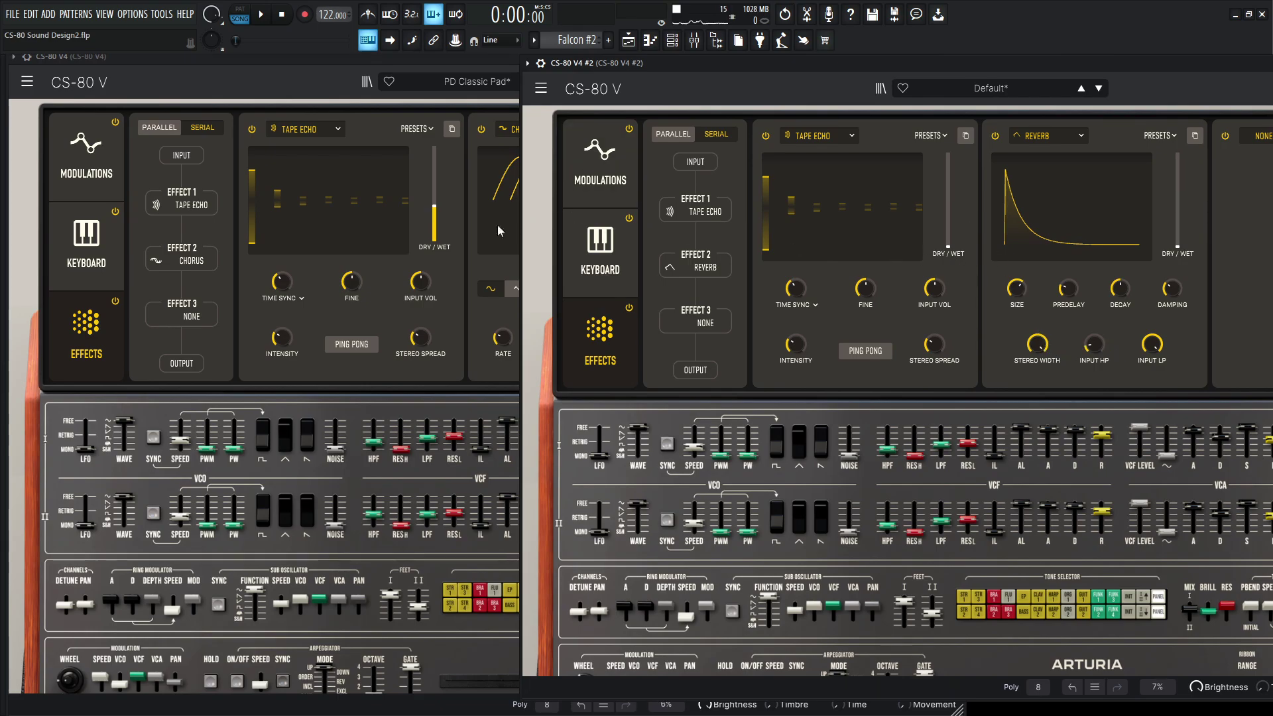
pyautogui.click(434, 216)
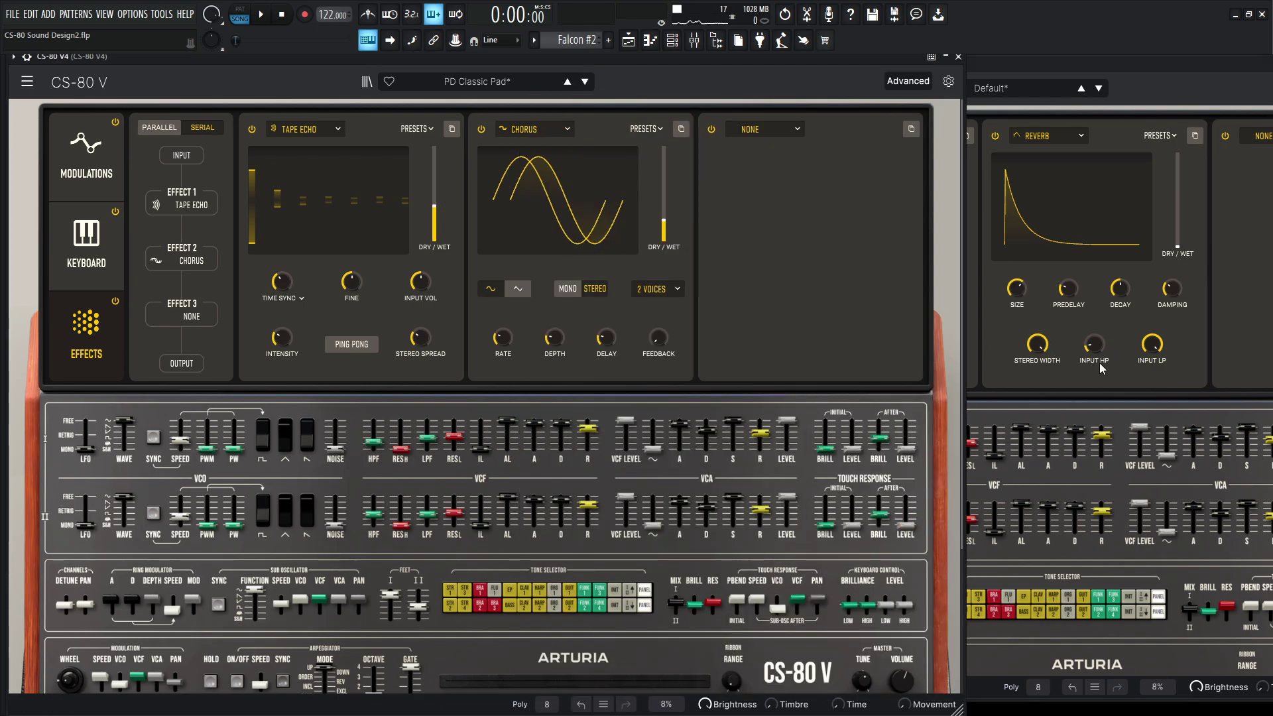
pyautogui.click(992, 366)
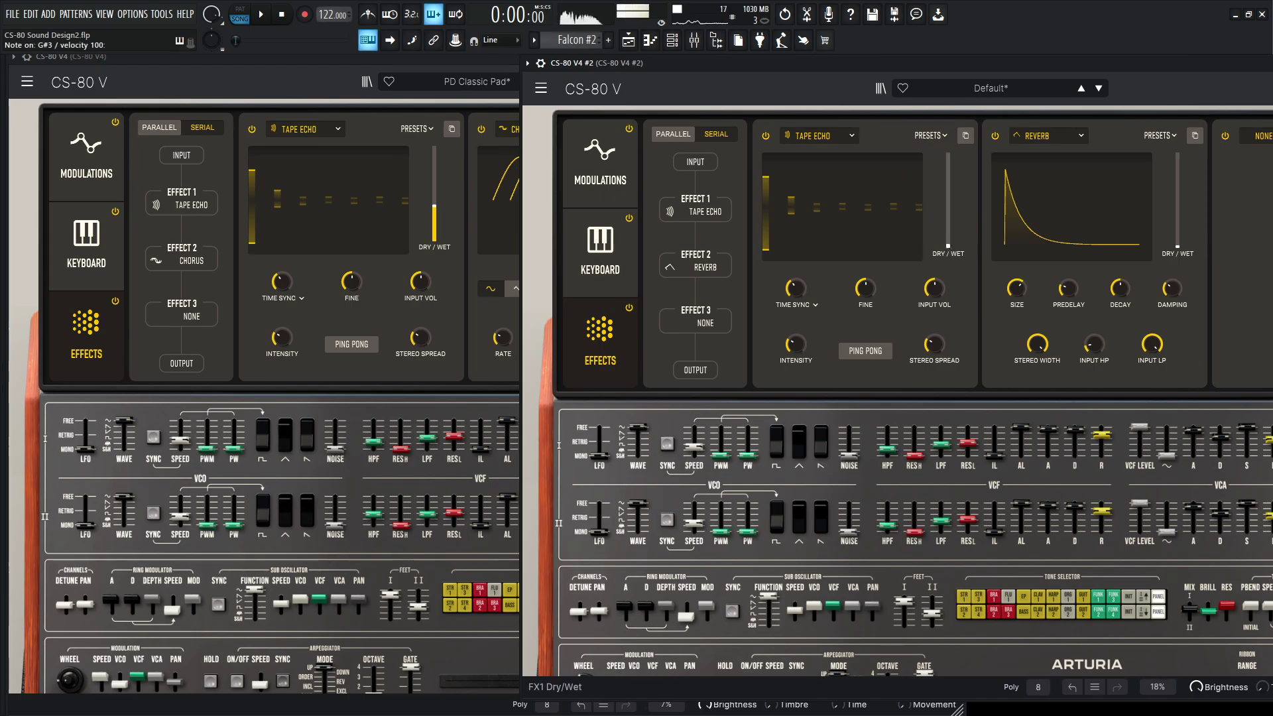
pyautogui.moveTo(948, 244); pyautogui.dragTo(949, 218)
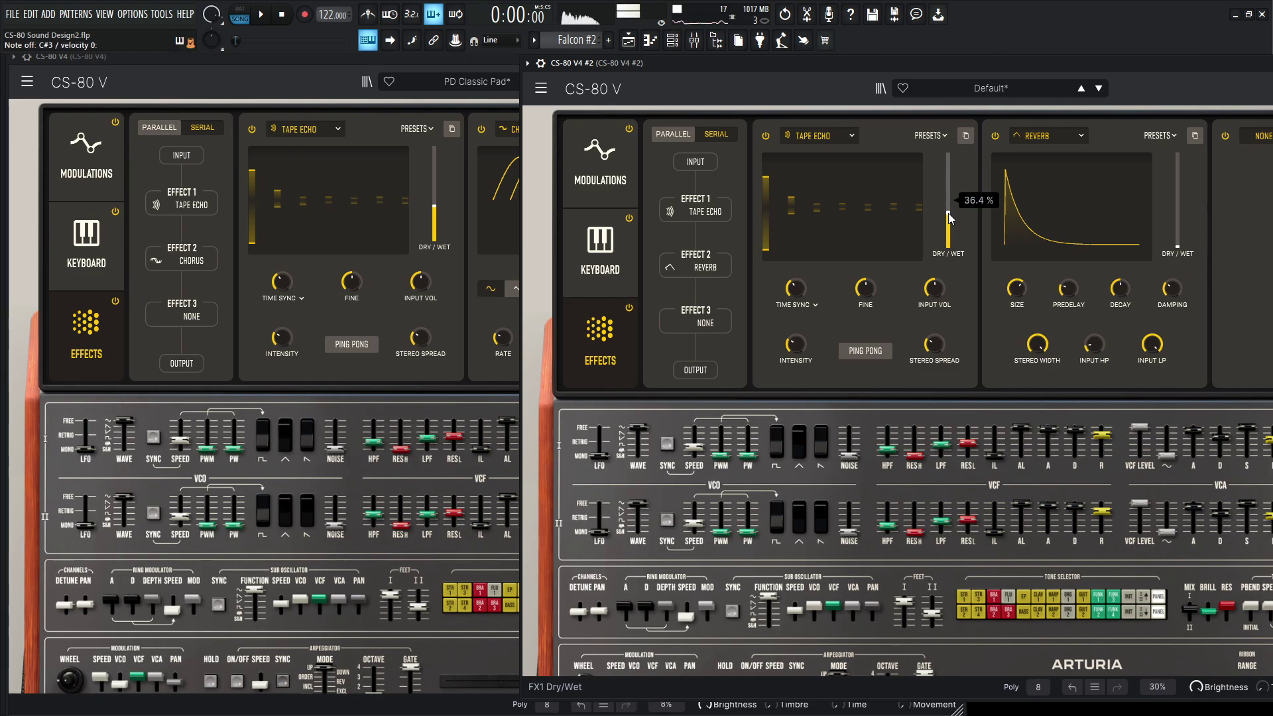
# Step: Change the second instance's Effect 2 to Chorus and lower its Dry/Wet to match PD Classic Pad
pyautogui.click(346, 69)
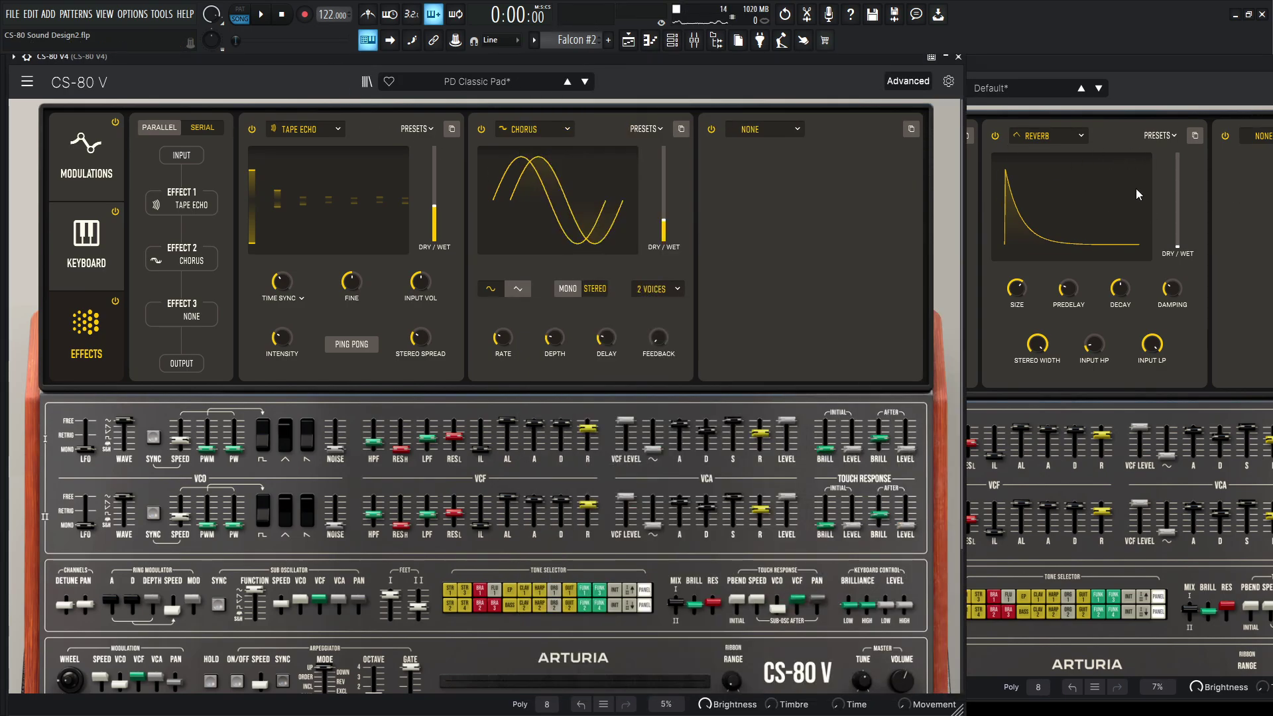
pyautogui.click(1053, 135)
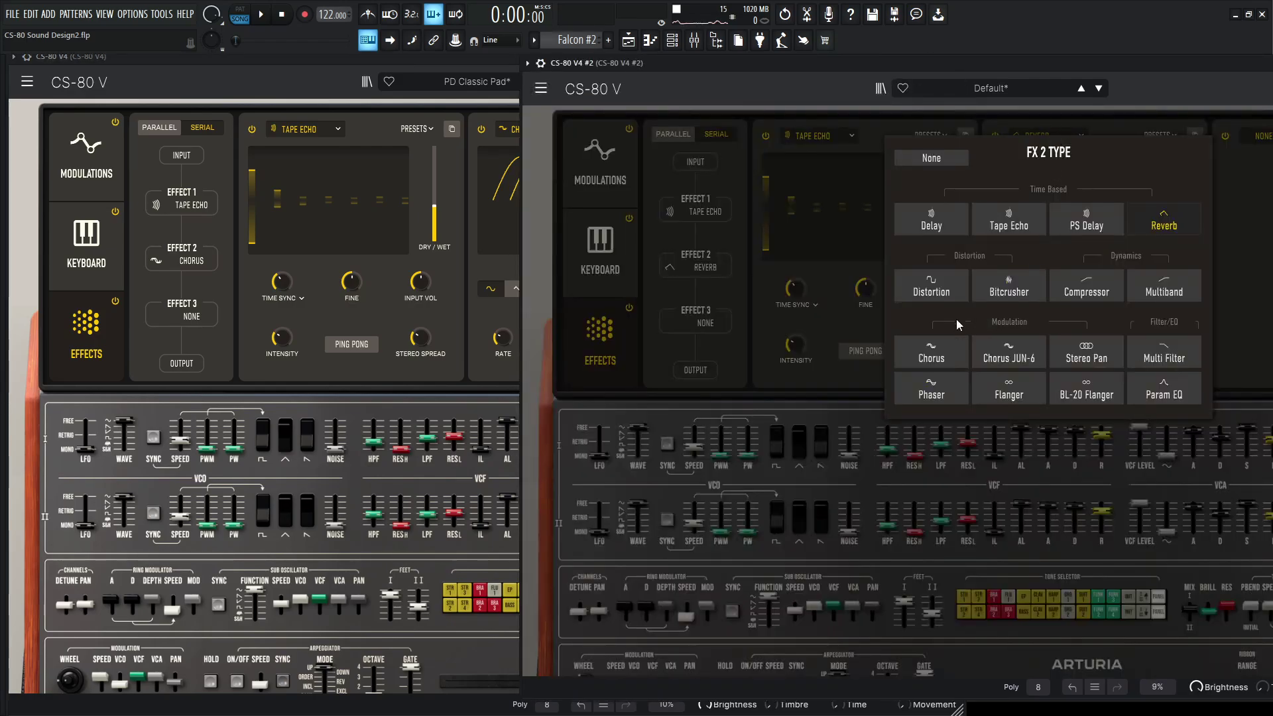
pyautogui.click(1088, 118)
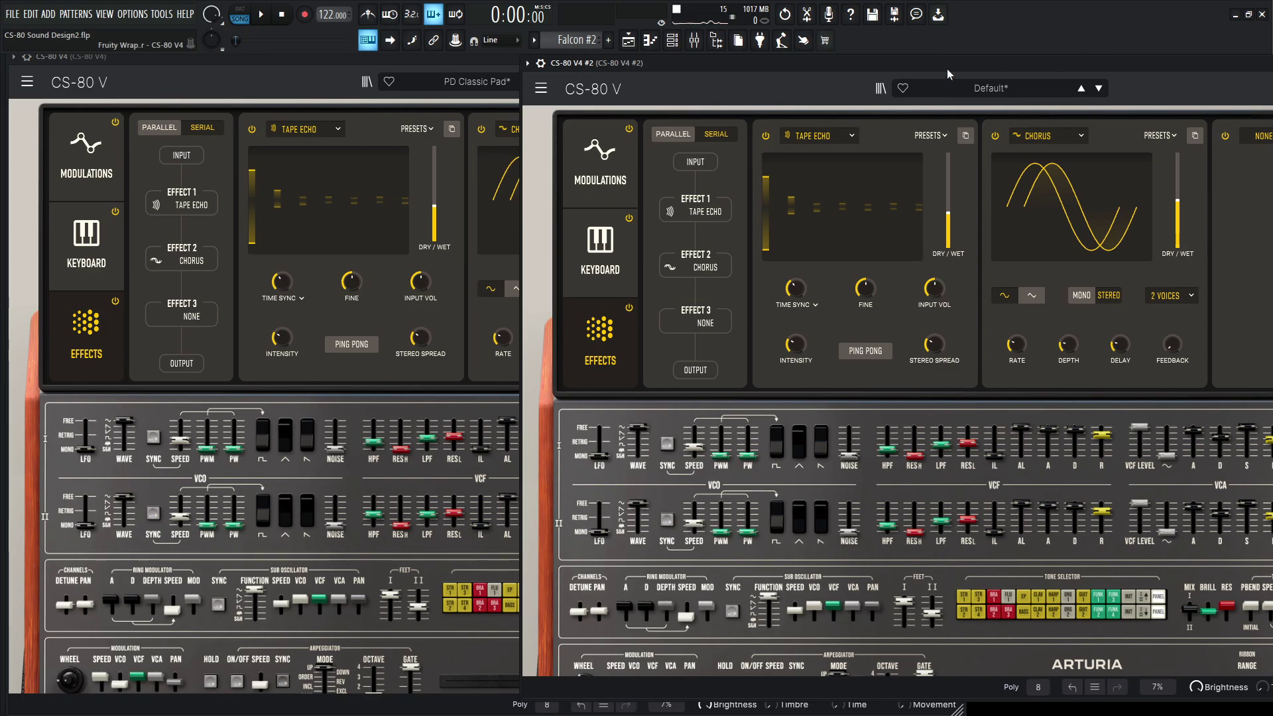
pyautogui.click(495, 62)
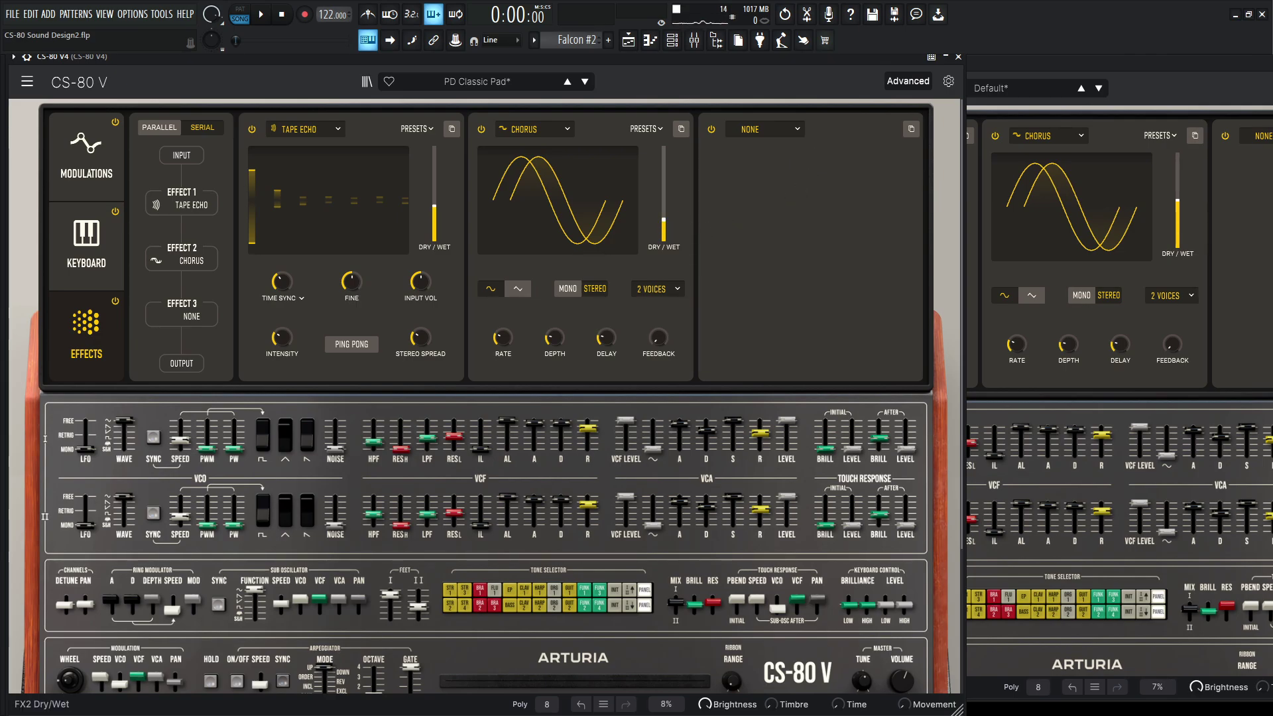
pyautogui.moveTo(1178, 210); pyautogui.dragTo(1178, 224)
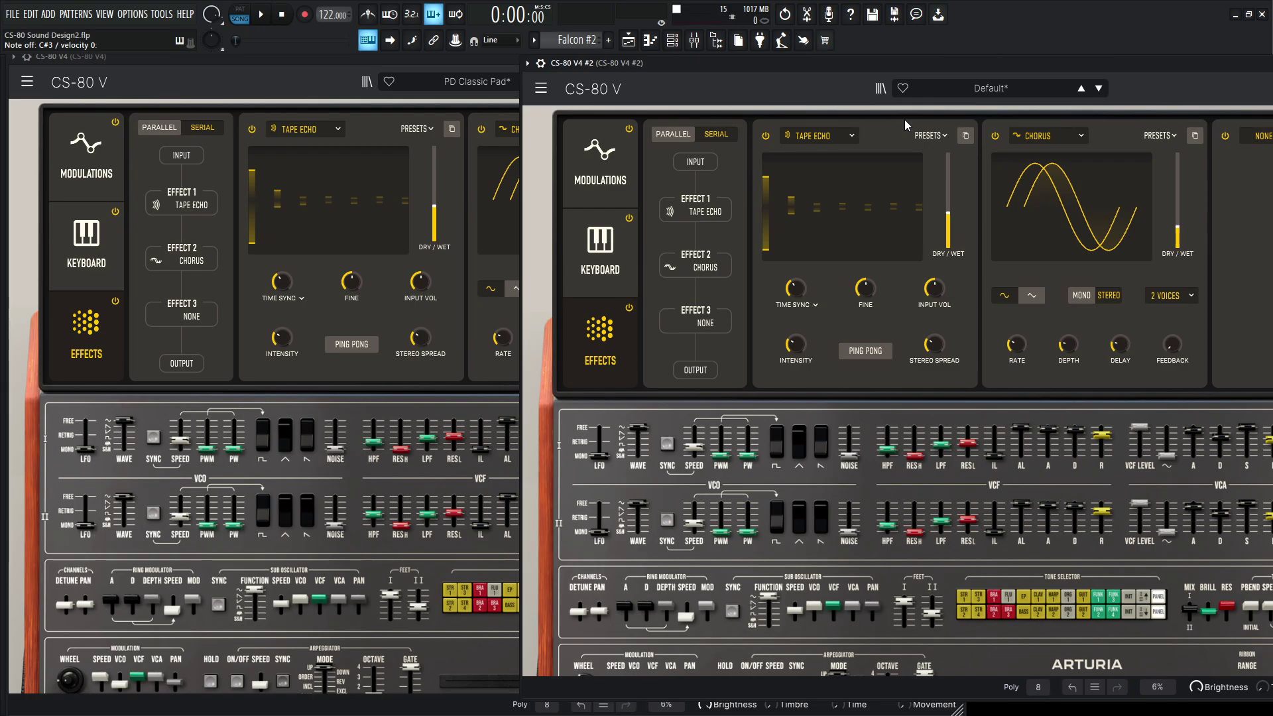
# Step: Close the second instance's advanced settings and reposition its window so the full synth panel is in view
pyautogui.moveTo(743, 66); pyautogui.dragTo(503, 80)
pyautogui.click(1181, 105)
pyautogui.moveTo(1001, 74); pyautogui.dragTo(1028, 61)
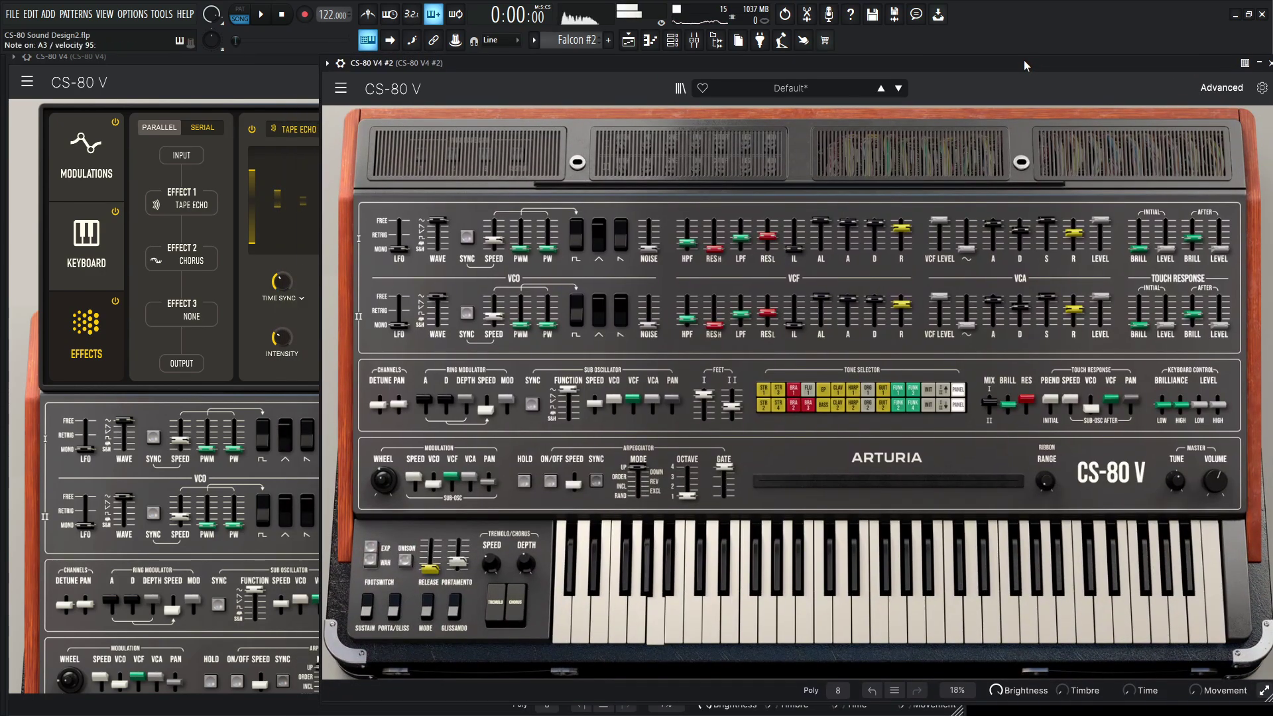
# Step: Enable the ValhallaVintageVerb effect on the VVerb mixer track and send the CS-80 V4 #2 track to it at 52%
pyautogui.press('F9')
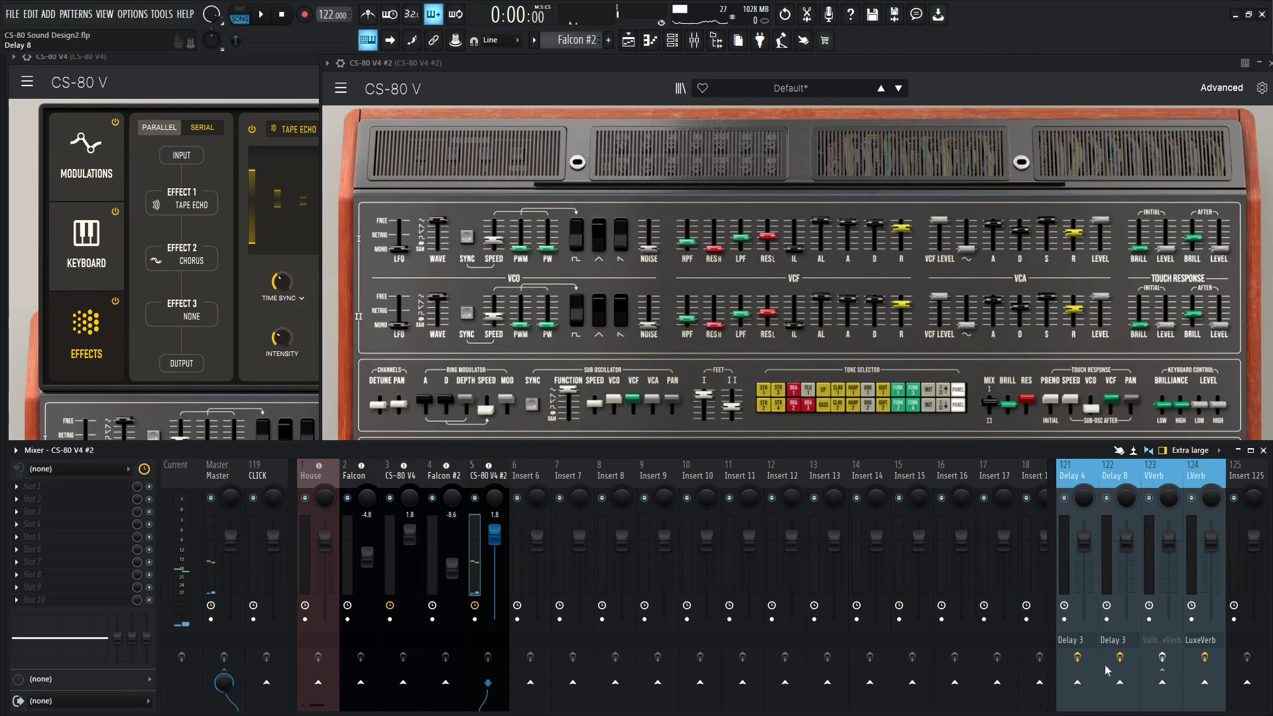
pyautogui.click(1165, 657)
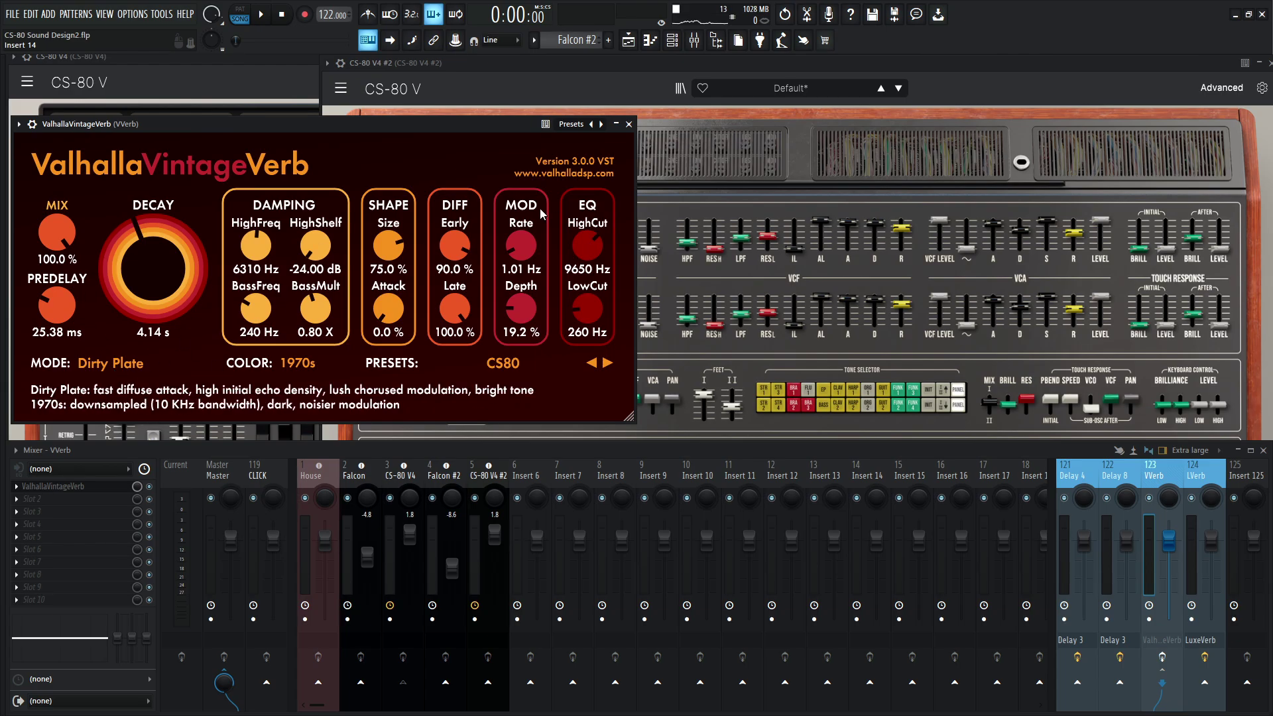
pyautogui.click(629, 123)
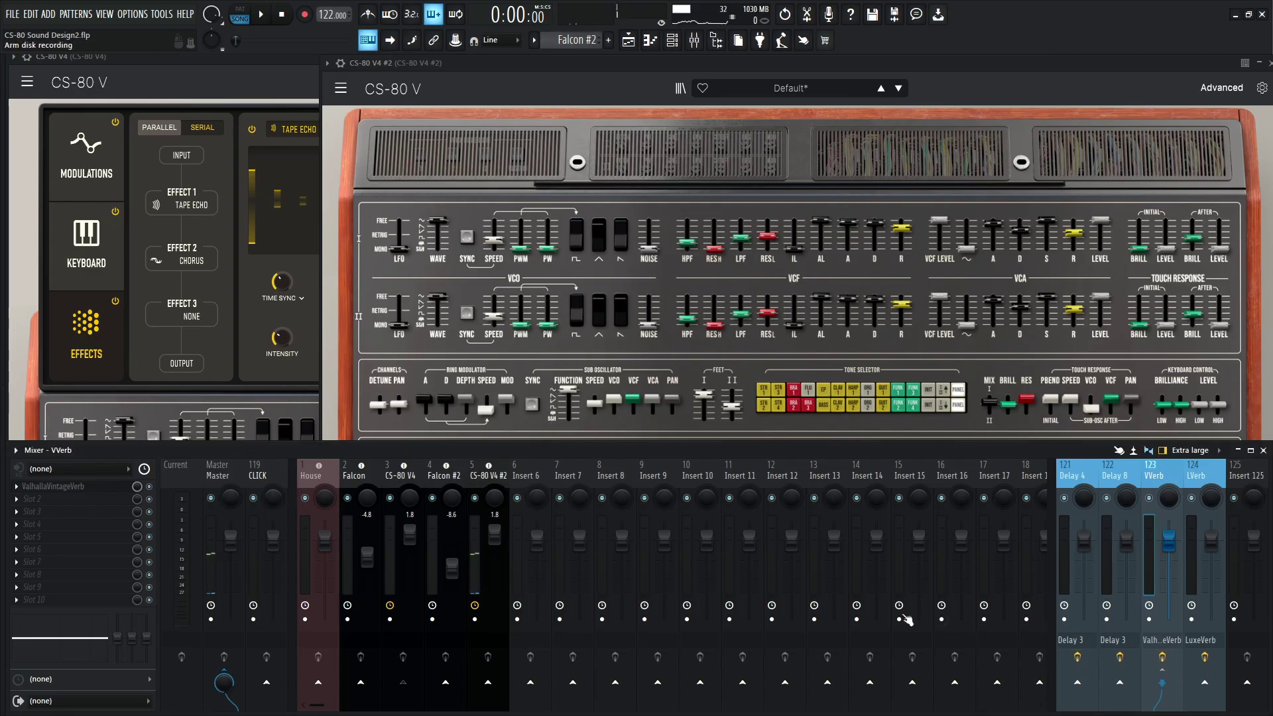
pyautogui.click(502, 481)
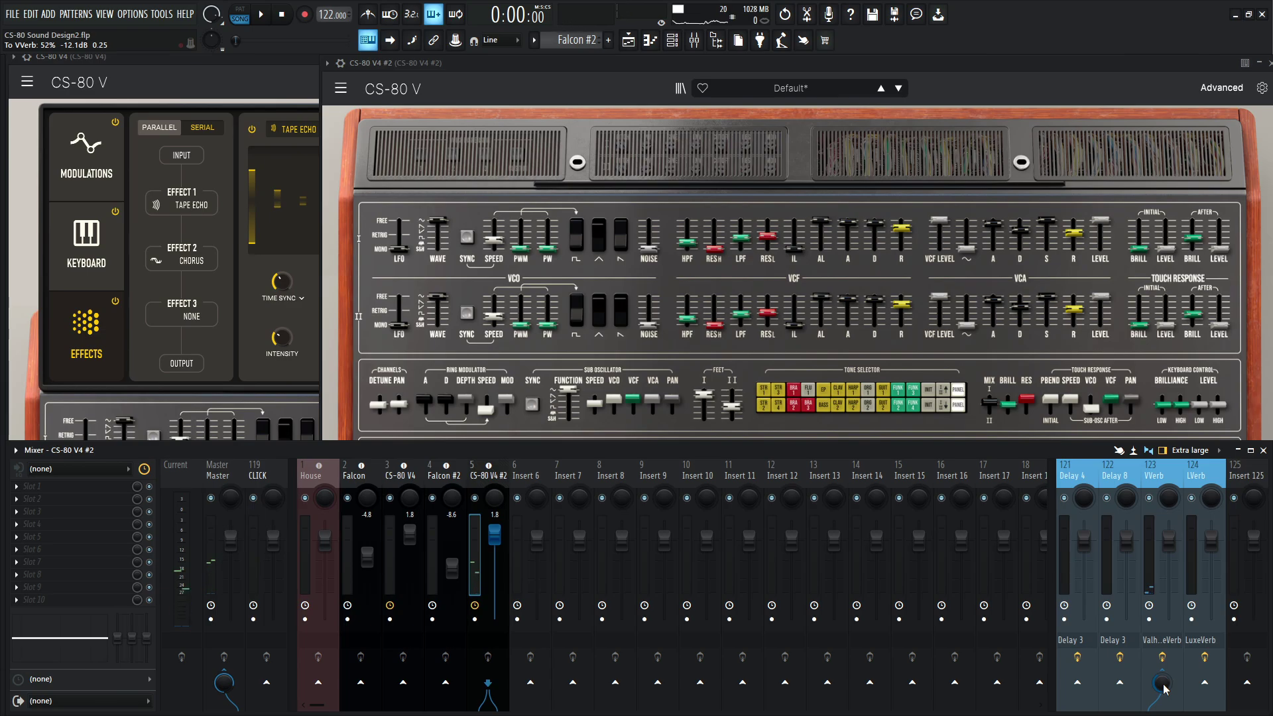
pyautogui.press('F9')
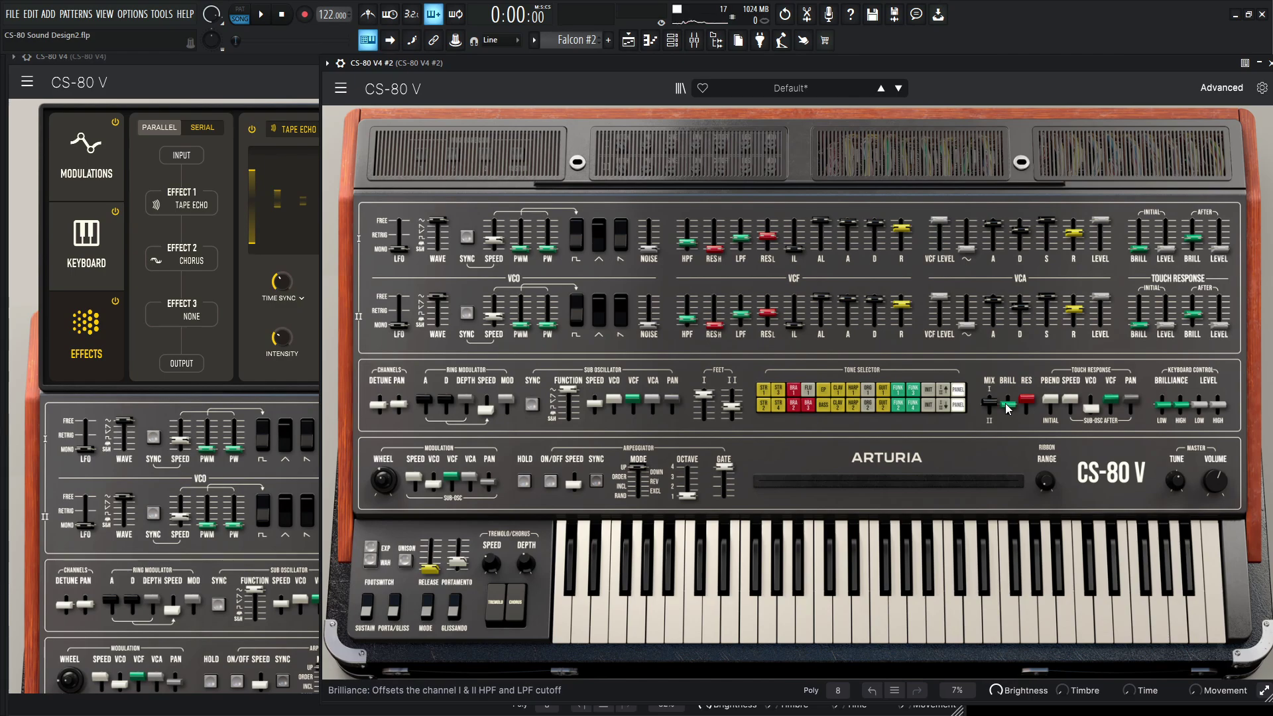
# Step: Try out lower Brilliance offsets on the second instance while playing, and bring Brilliance back to 0.024
pyautogui.moveTo(1007, 409)
pyautogui.mouseDown()
pyautogui.moveTo(1026, 402)
pyautogui.moveTo(1006, 418)
pyautogui.moveTo(1000, 407)
pyautogui.moveTo(1004, 430)
pyautogui.mouseUp()
pyautogui.moveTo(1003, 409)
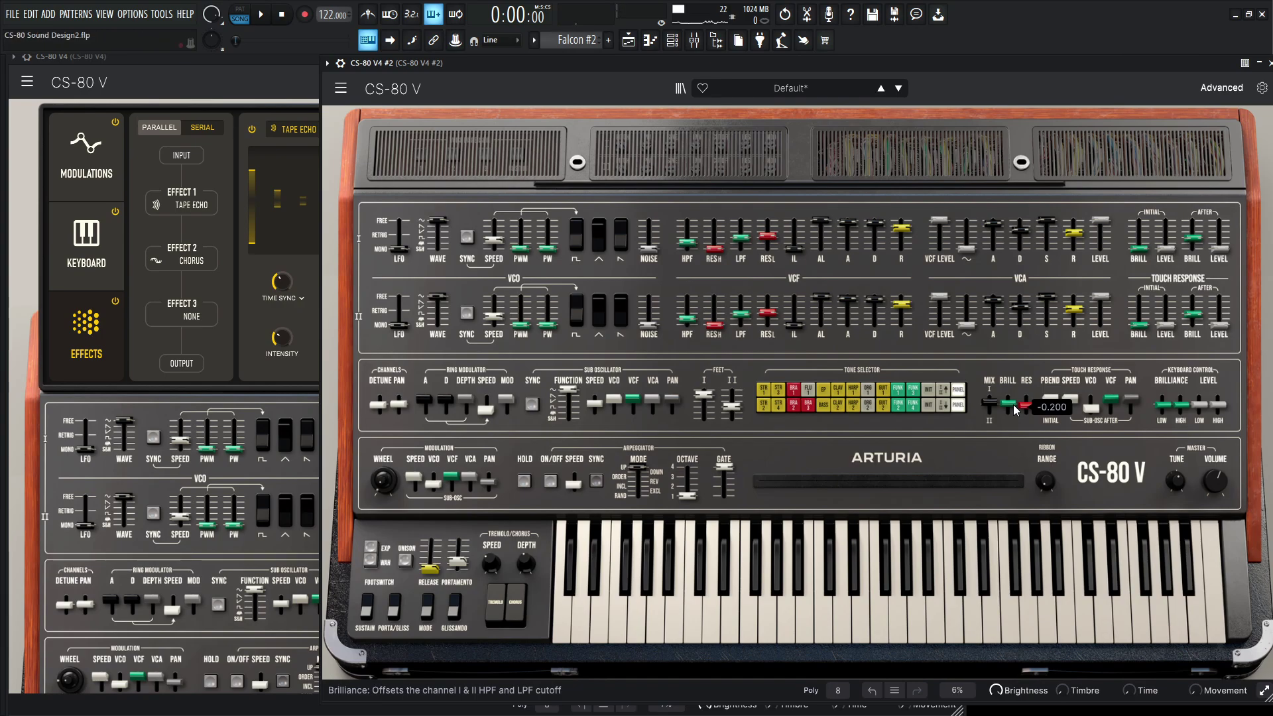
pyautogui.moveTo(1016, 410)
pyautogui.mouseDown()
pyautogui.moveTo(1017, 392)
pyautogui.moveTo(1013, 408)
pyautogui.moveTo(1027, 402)
pyautogui.moveTo(1011, 412)
pyautogui.mouseUp()
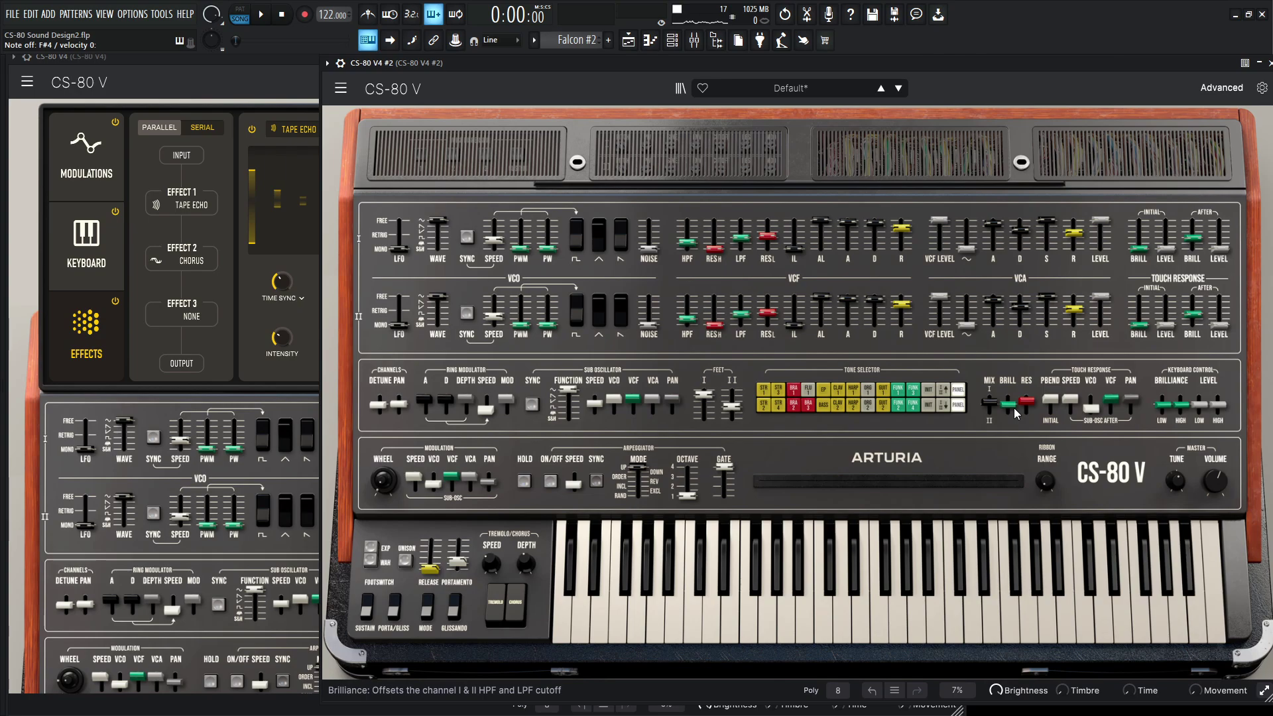
pyautogui.click(1014, 409)
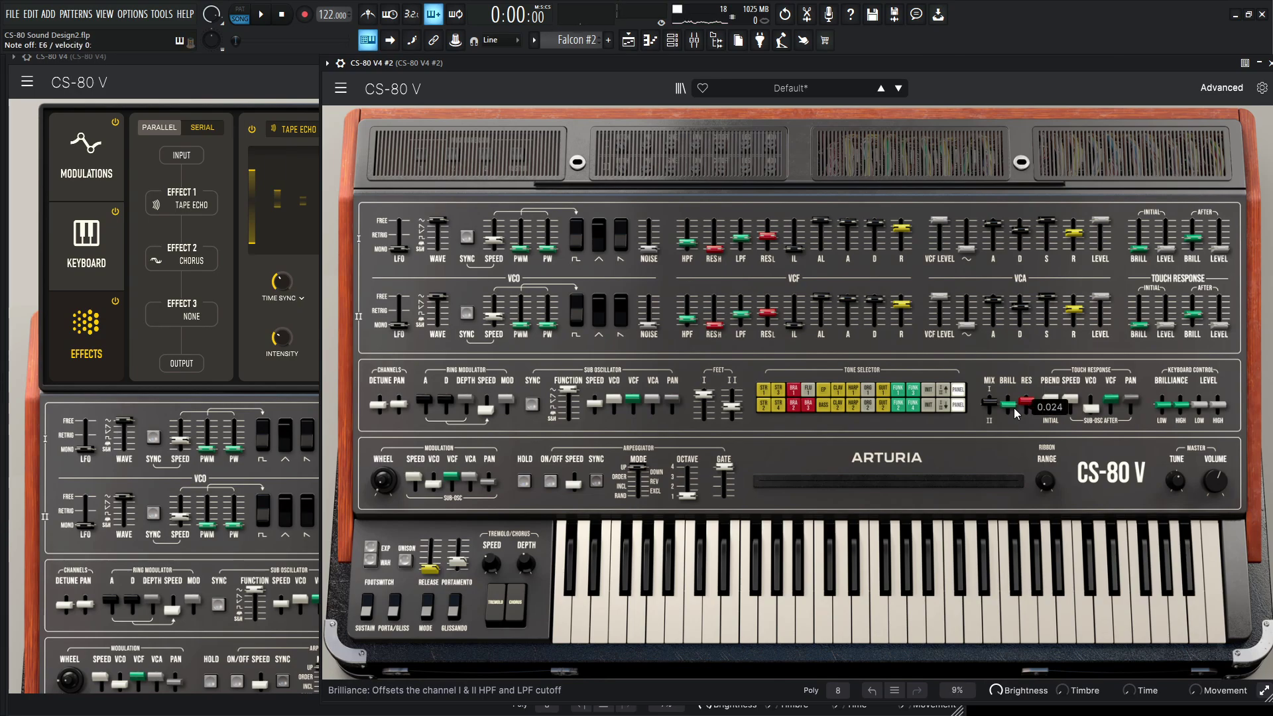